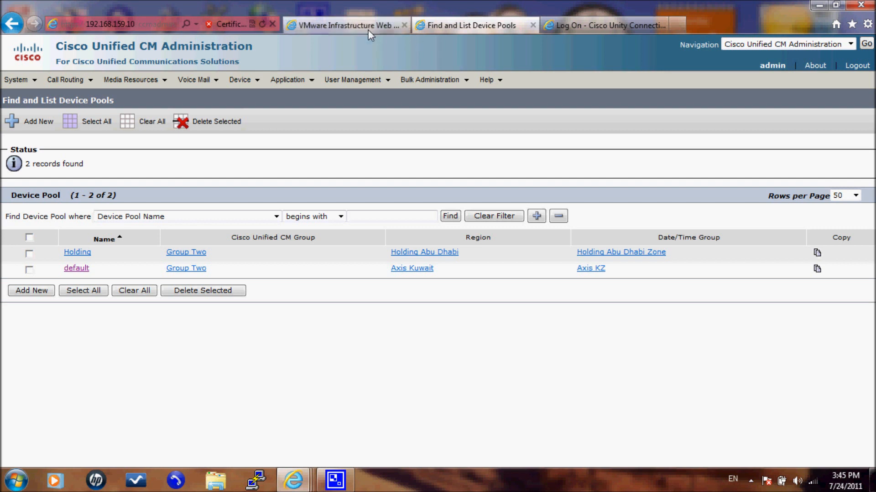
Step: Check the Unity Connection virtual machine's summary in VMware Infrastructure Web Access and return to Cisco Unified CM Administration
click(346, 25)
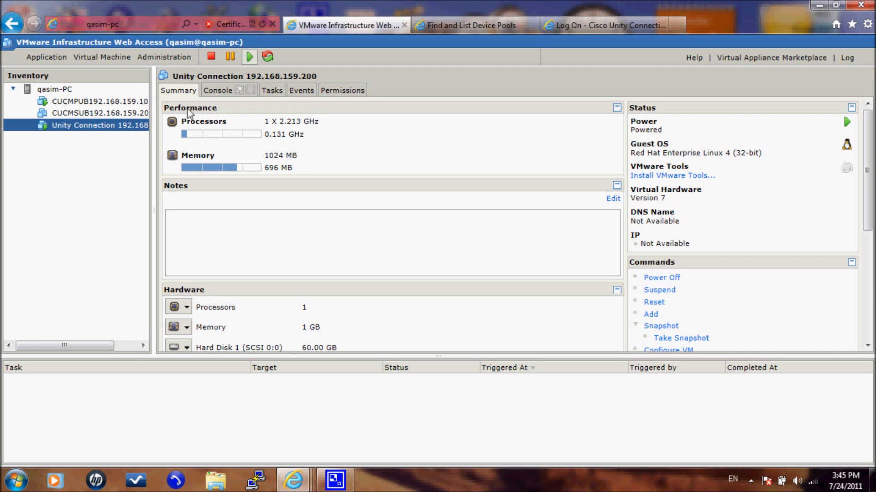
click(429, 26)
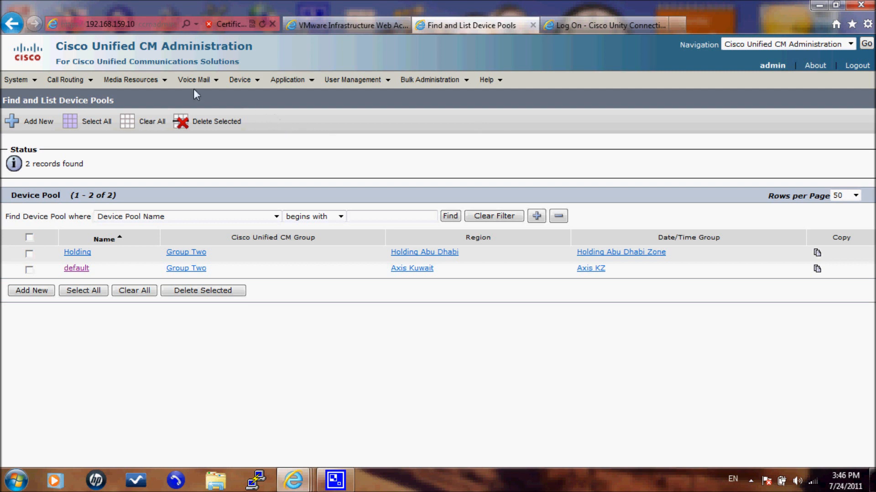
Step: Start a new Cisco voice mail port with description Cisco Unity, device pool default and security mode Non Secure Voice Mail Port
mouse_move(192, 87)
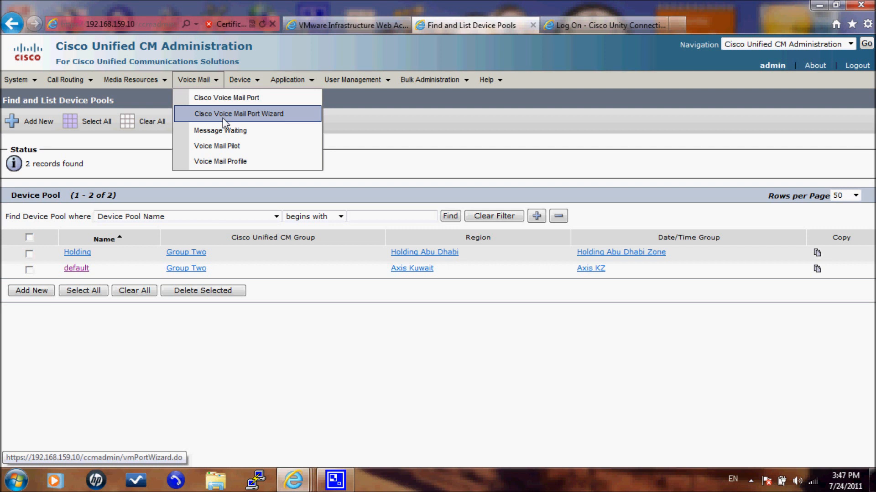
click(224, 103)
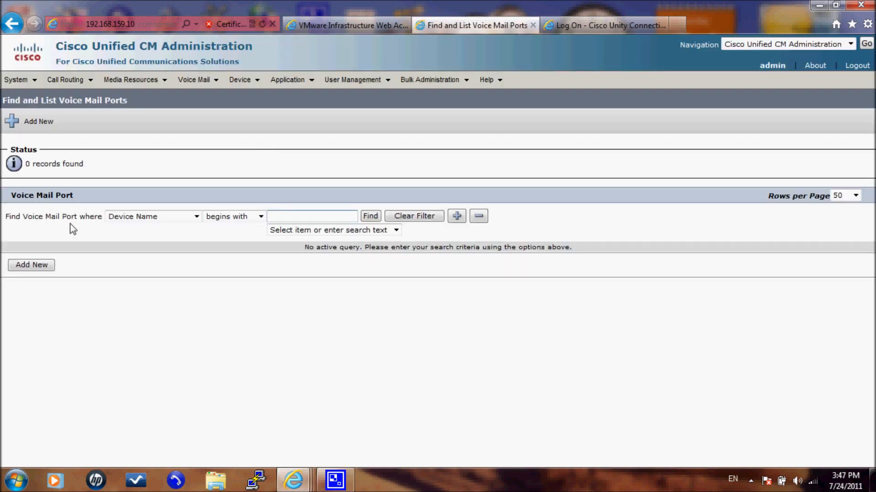
click(46, 266)
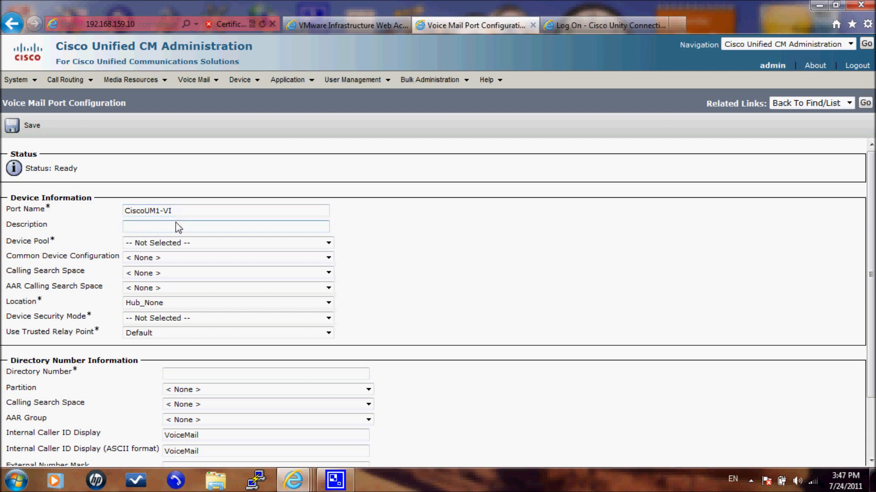
text(Cisco Unity)
click(183, 243)
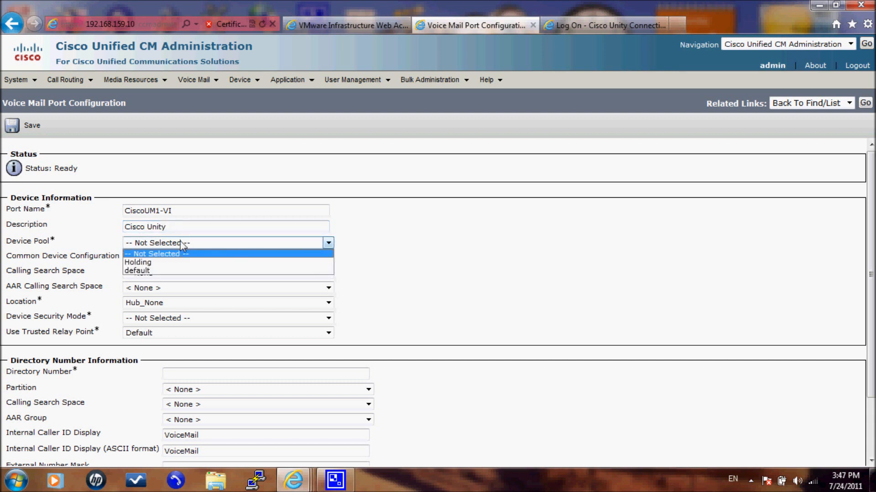
click(137, 271)
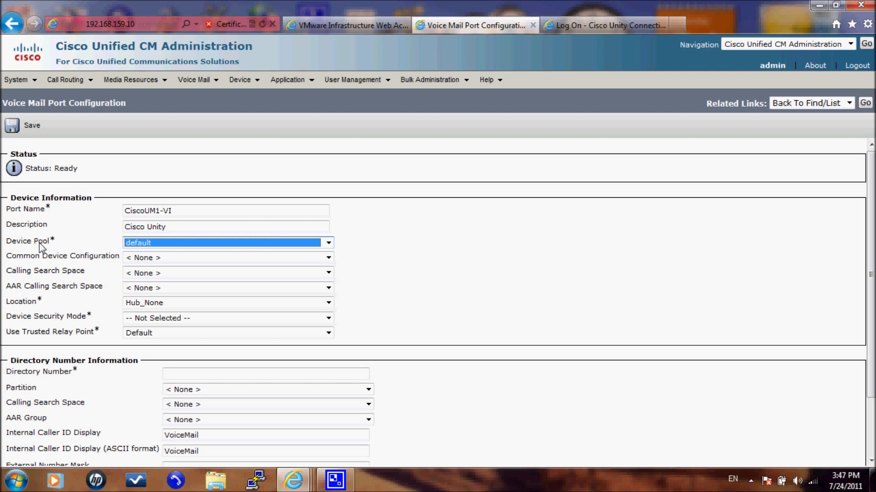
click(128, 321)
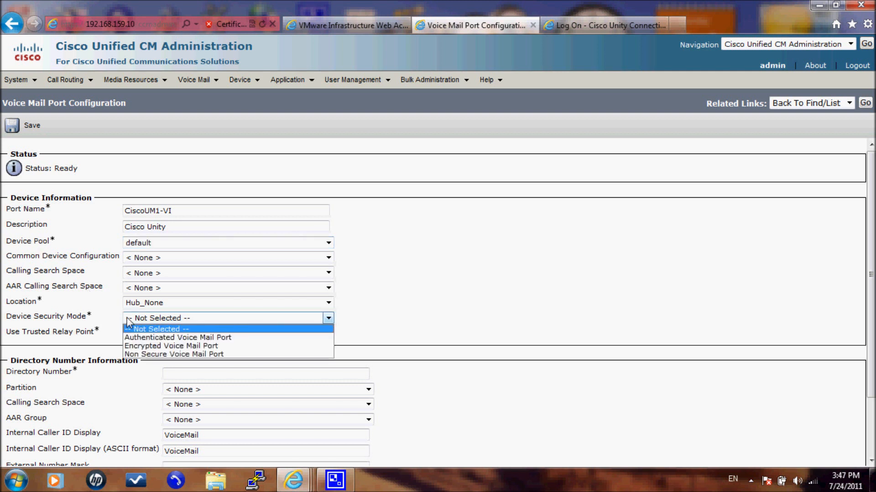
click(144, 354)
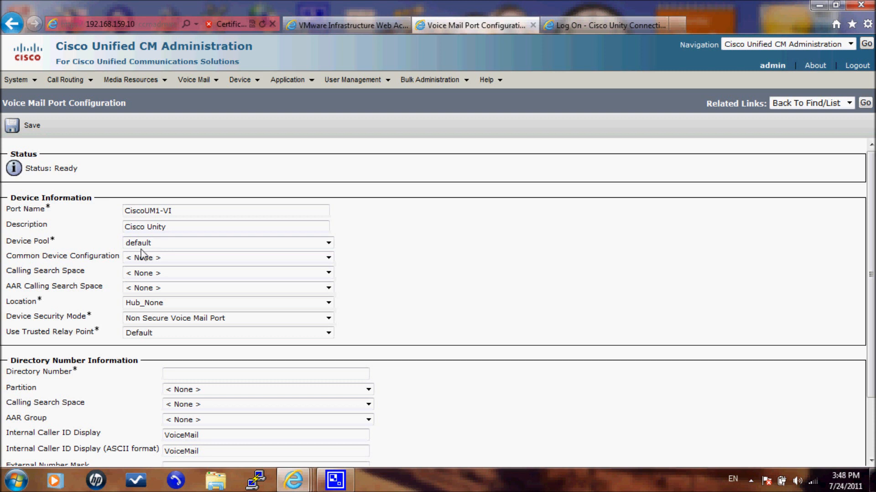
Step: Assign directory number 7101 to the new voice mail port, name it CiscoUM1-VI1 and save it
scroll(78, 262, down, 3)
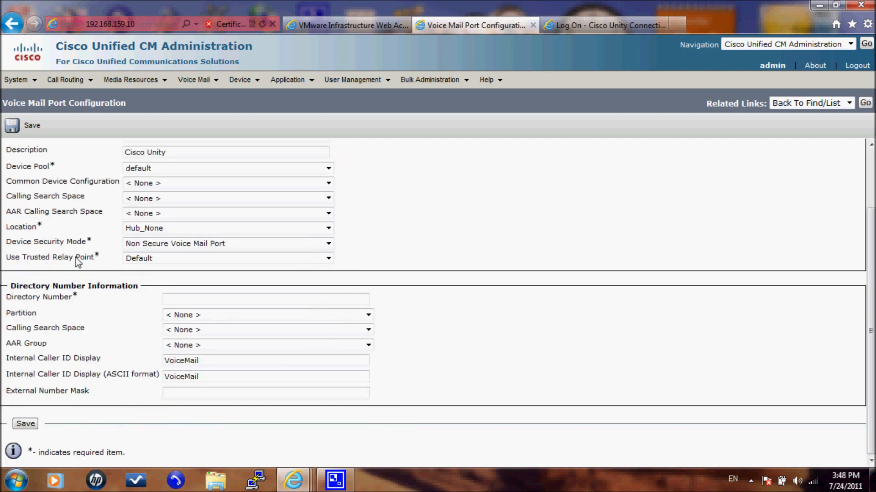
click(181, 301)
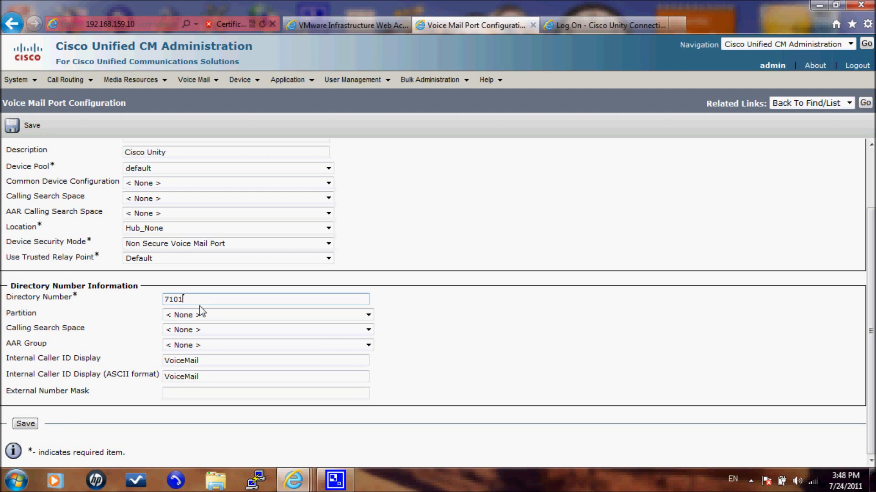
click(30, 424)
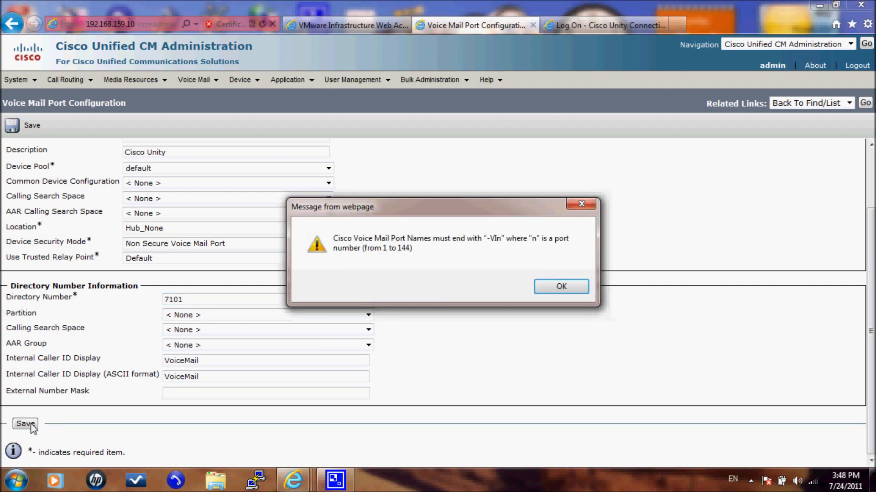
key(Return)
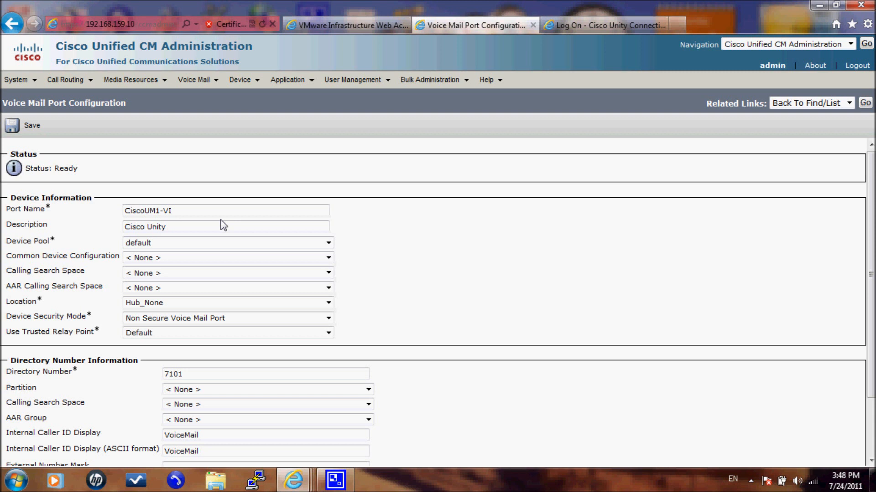
drag(209, 212, 57, 206)
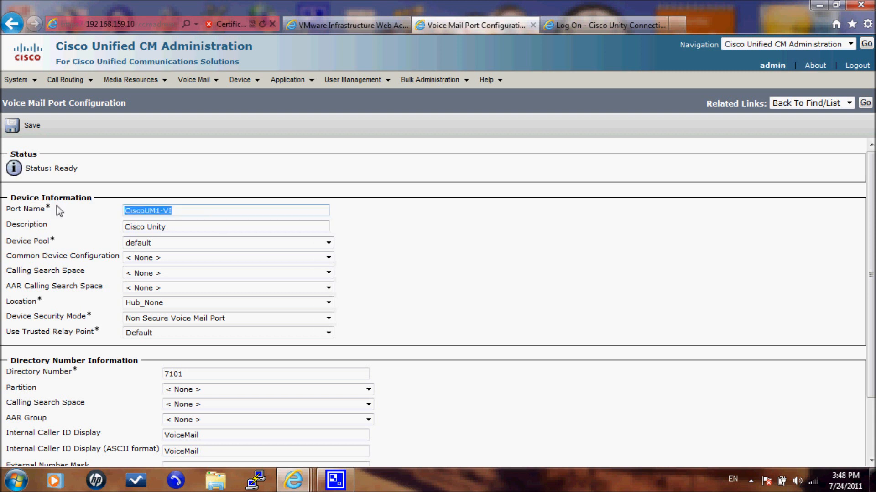
click(186, 212)
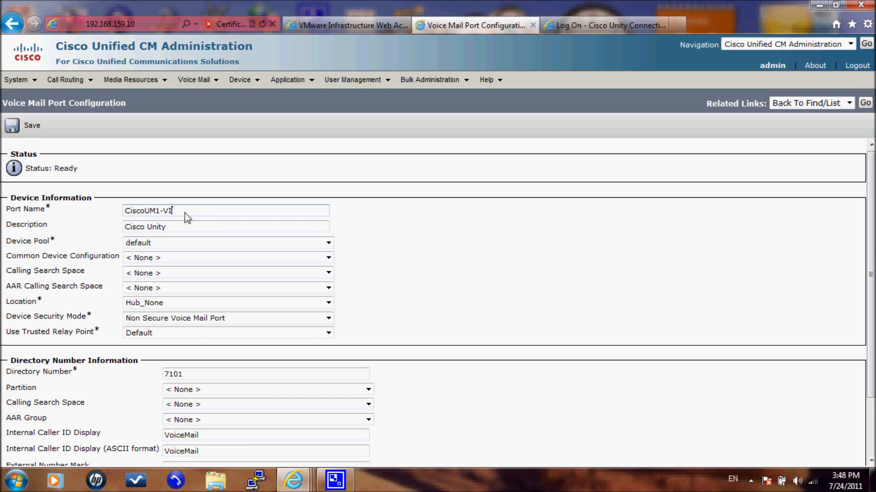
text(1)
click(14, 130)
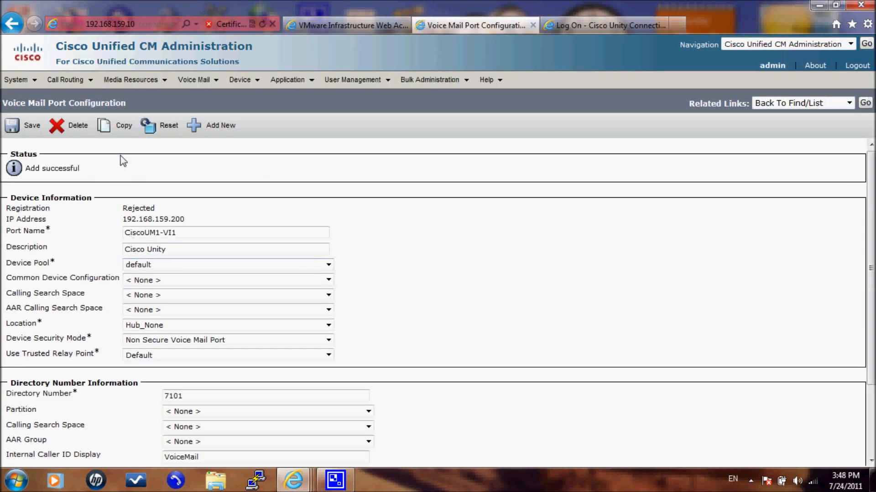
Step: Delete the CiscoUM1-VI1 port from the list of voice mail ports
drag(7, 208, 160, 213)
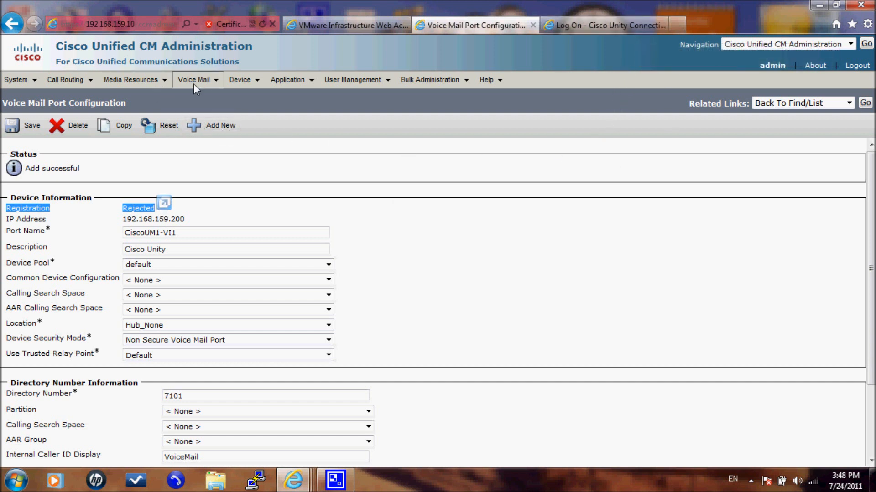
mouse_move(194, 83)
click(203, 98)
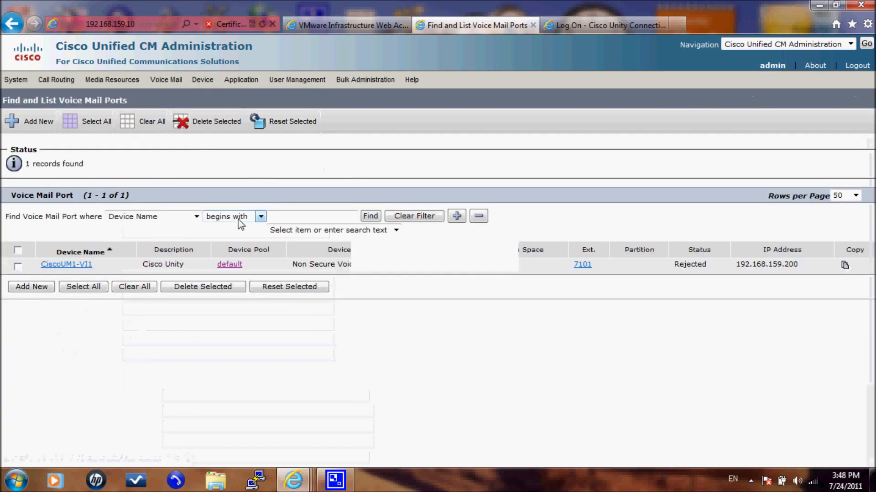
click(14, 266)
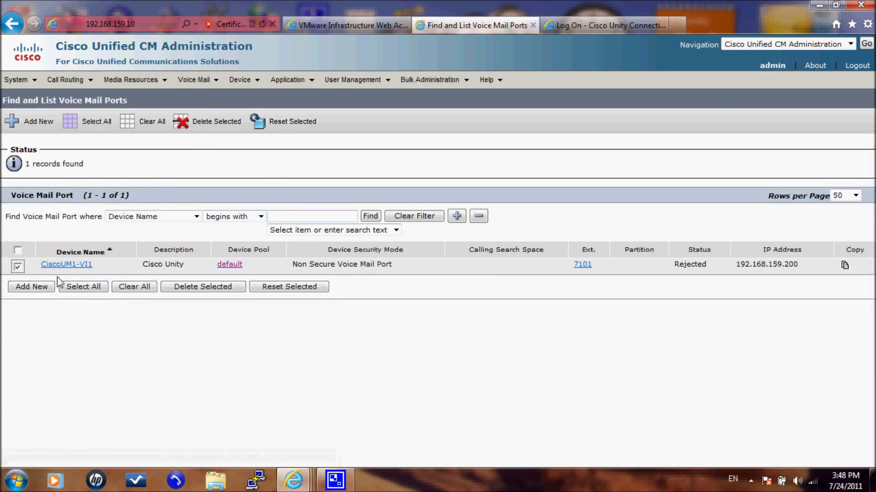
click(224, 291)
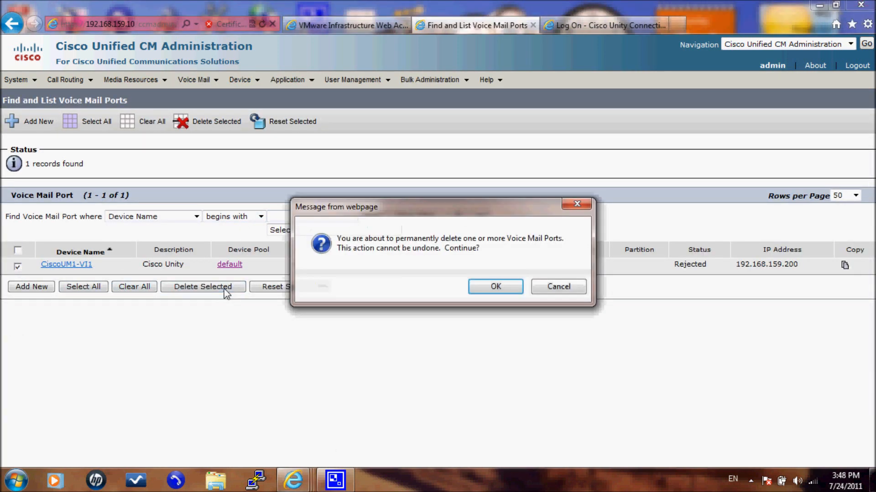
click(512, 292)
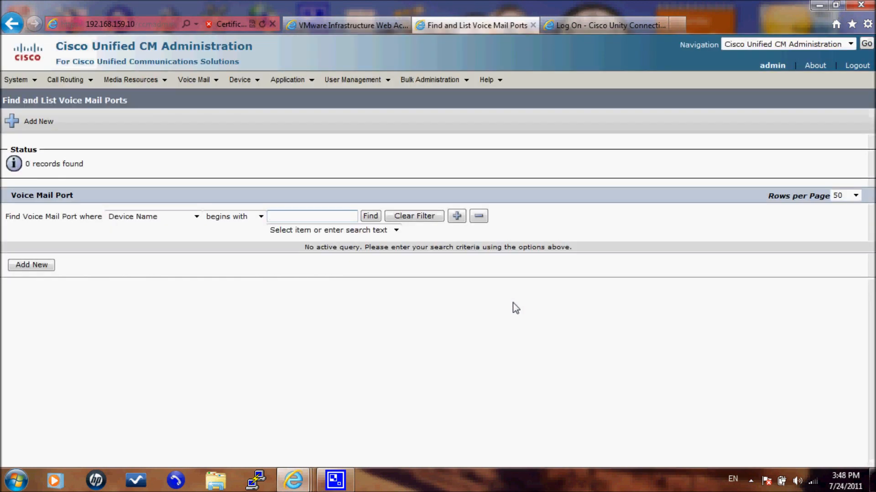
Step: Start the Cisco Voice Mail Port Wizard for a new server named CiscoUM1 and choose to add 2 ports
click(208, 83)
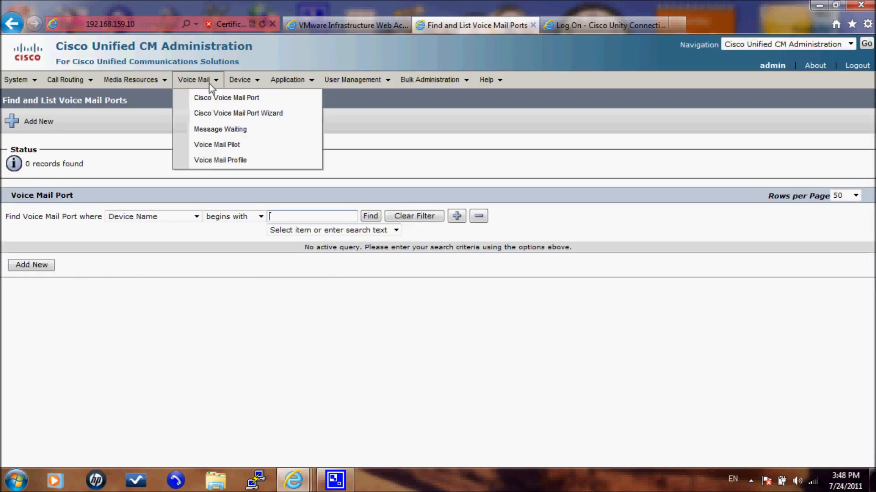
click(209, 114)
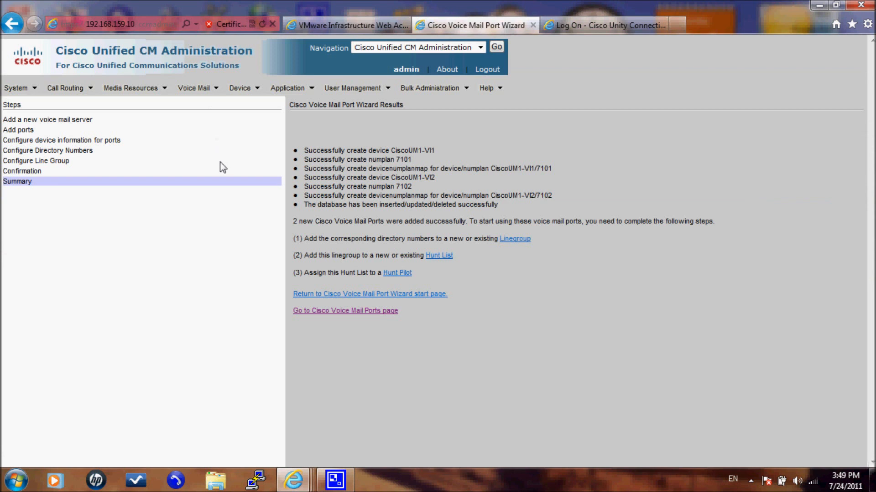
click(191, 94)
click(348, 294)
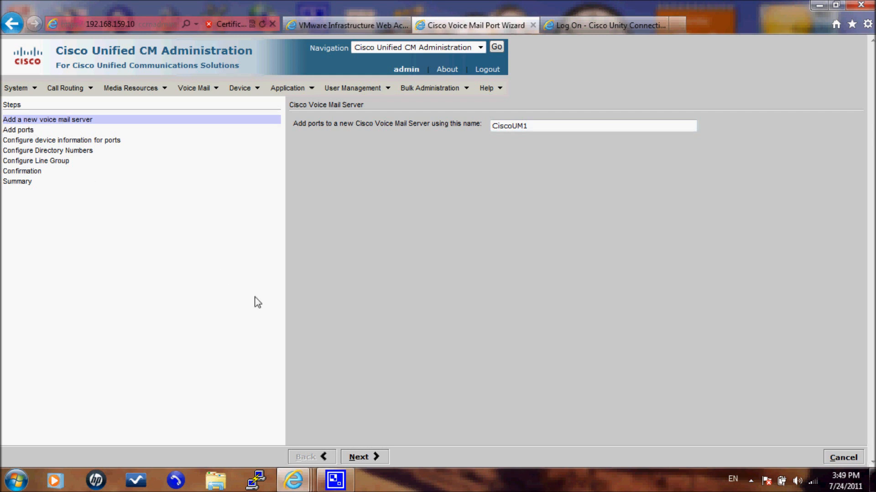
click(374, 457)
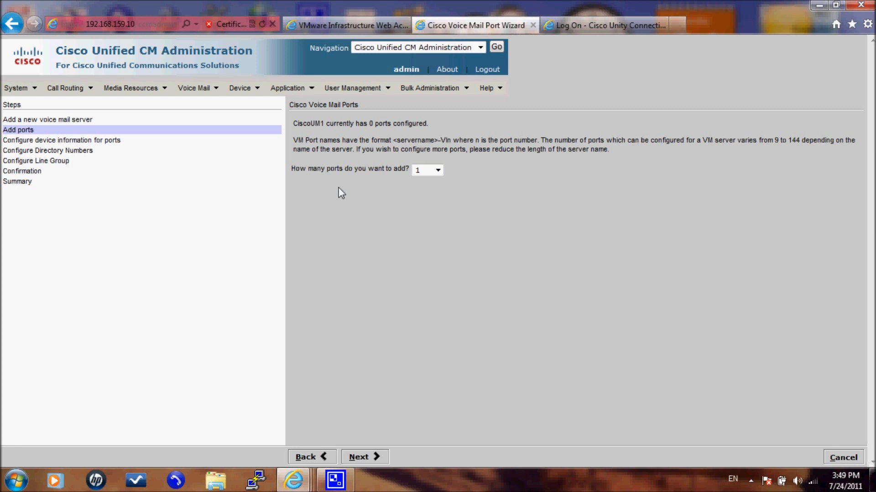
click(421, 170)
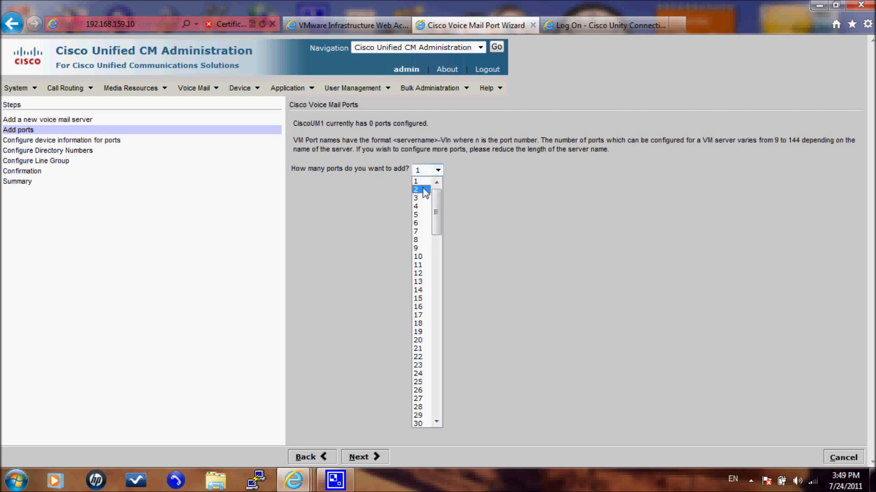
click(424, 190)
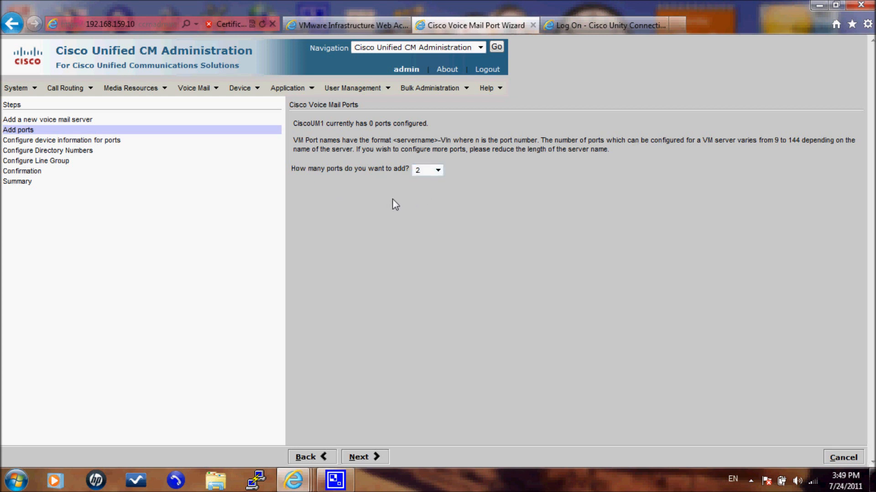
click(362, 459)
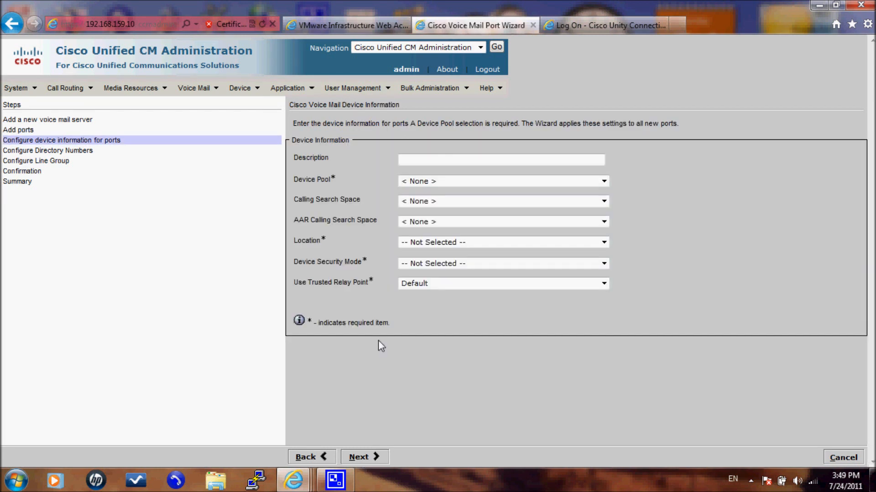
Step: Configure the ports' device information with description Cisco Unity, device pool default, location Hub_None and security mode Non Secure Voice Mail Port
click(409, 159)
text(Cisco Unity)
click(434, 180)
click(438, 208)
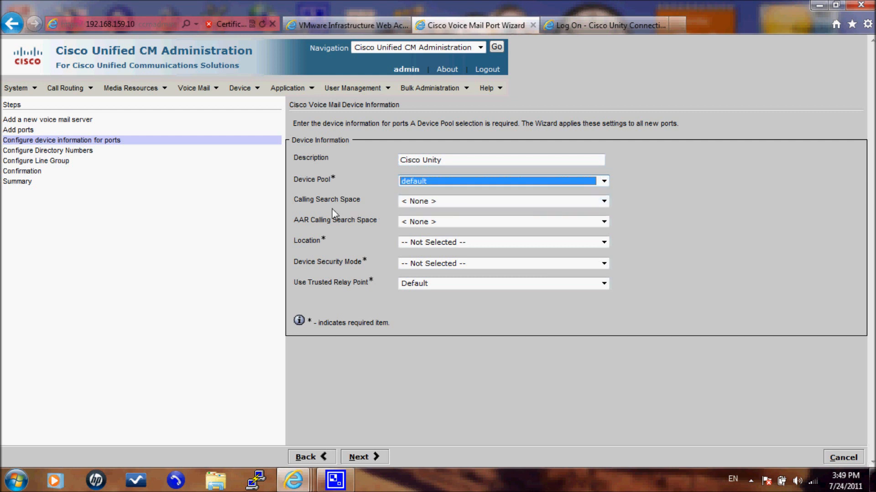
click(417, 241)
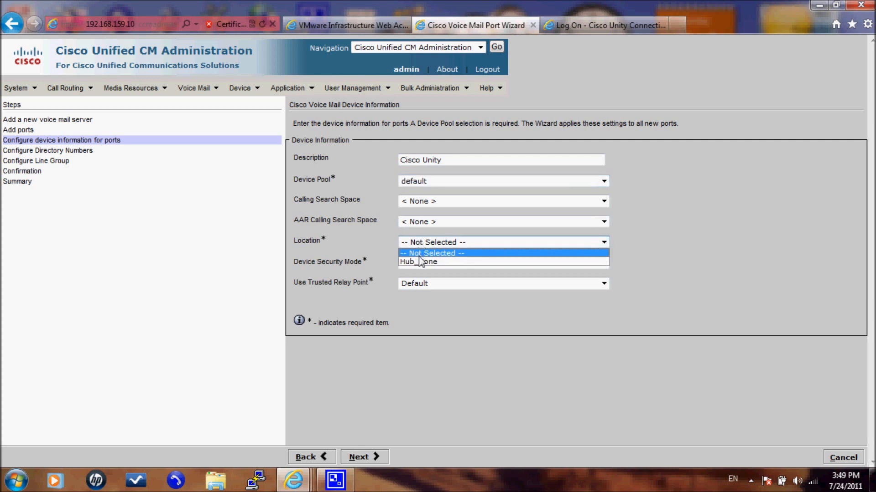
click(418, 258)
click(404, 267)
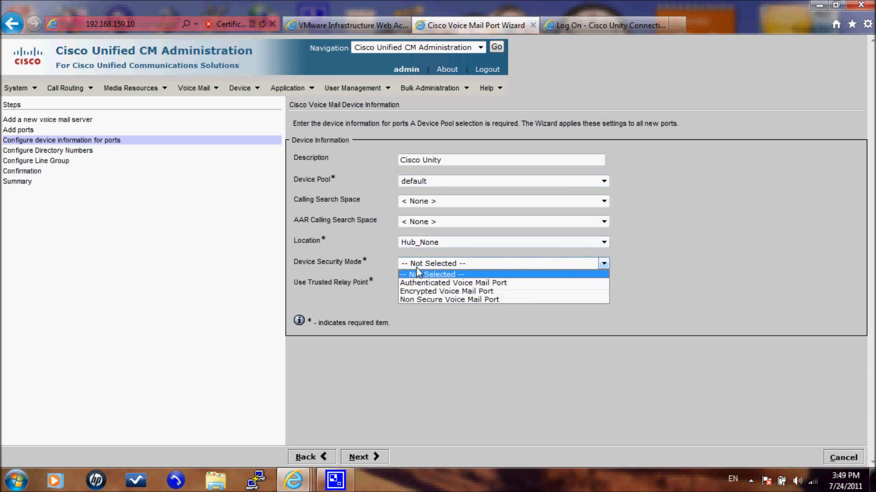
click(428, 301)
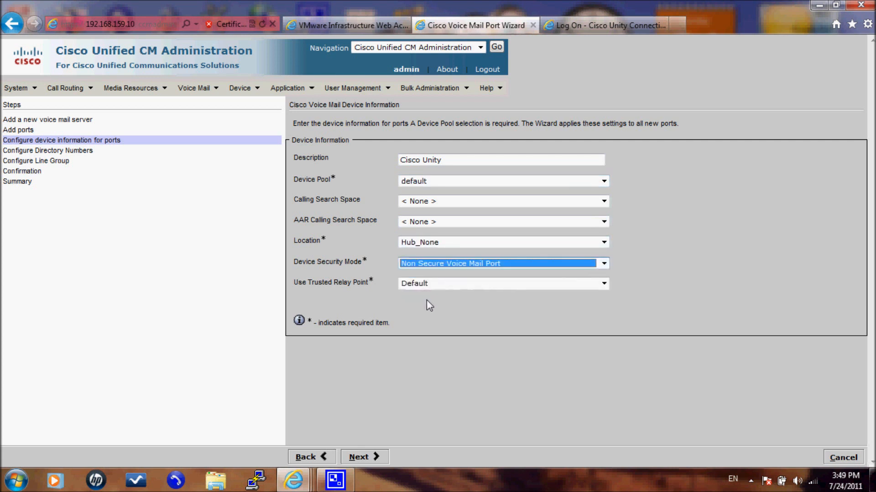
click(370, 462)
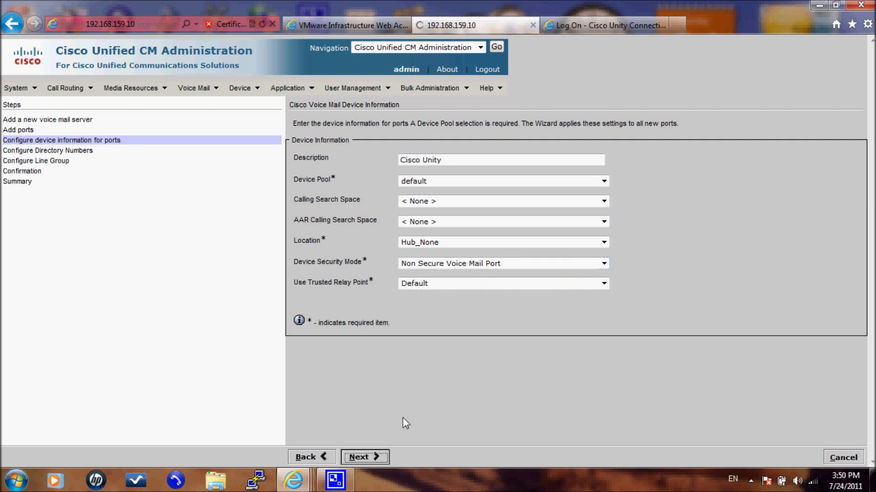
Step: Set the ports' beginning directory number to 7101 and proceed to the line group configuration
click(451, 187)
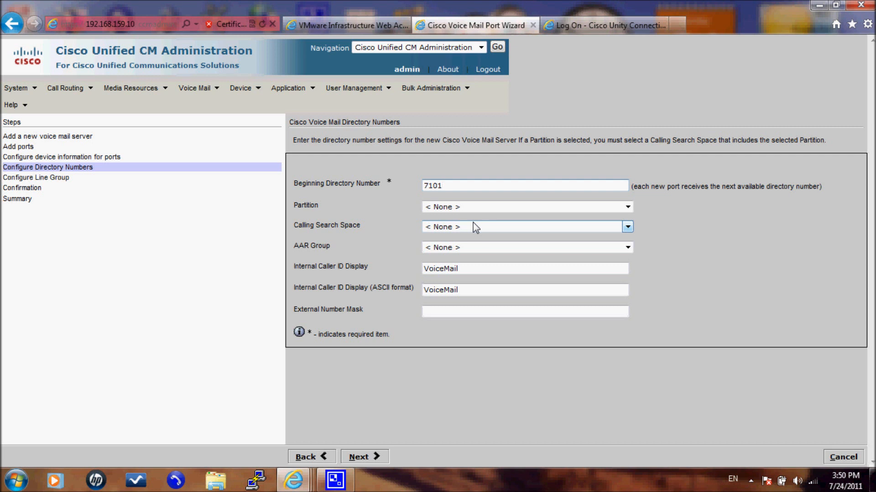
click(359, 458)
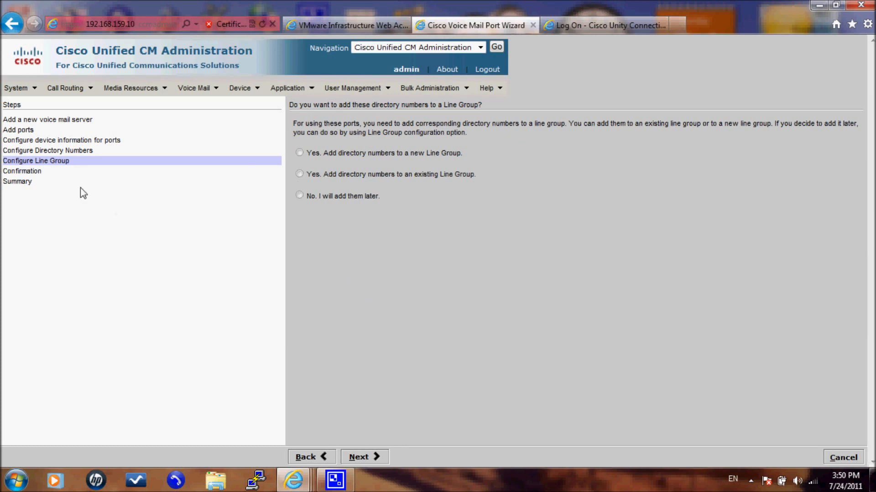
Step: Postpone adding the directory numbers to a line group, finish the port wizard and open the list of voice mail ports
click(299, 196)
click(354, 456)
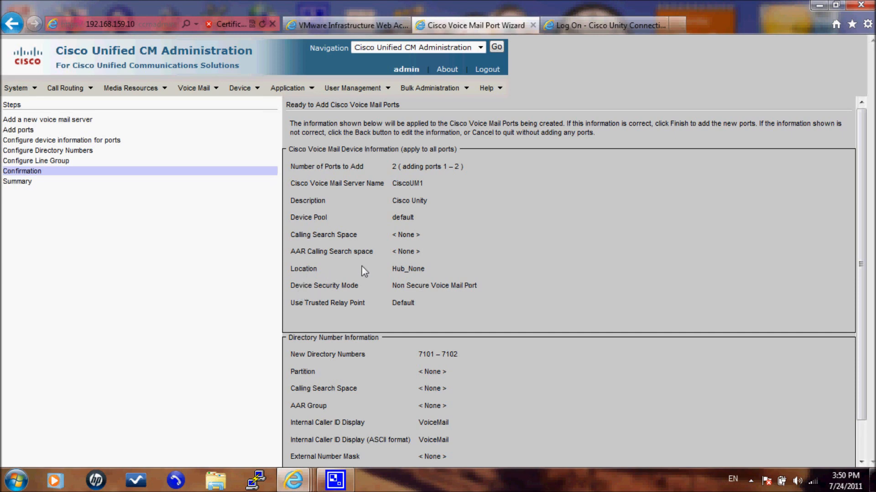
scroll(364, 271, down, 2)
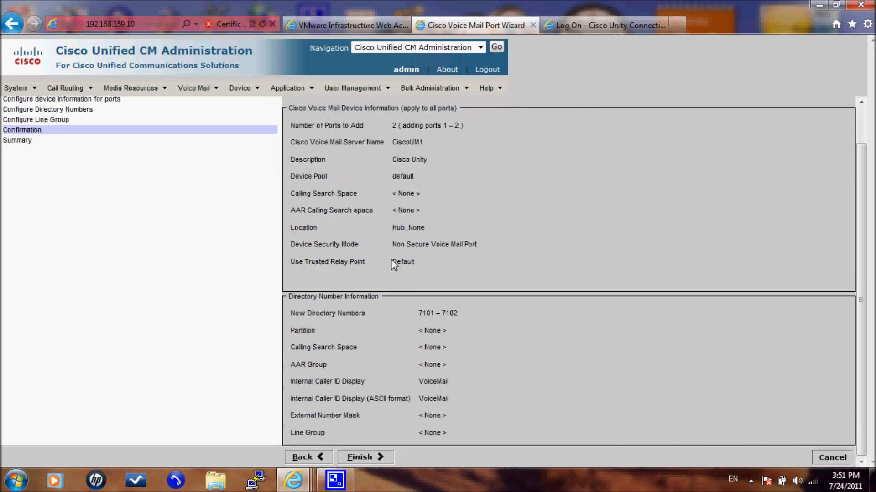
click(375, 455)
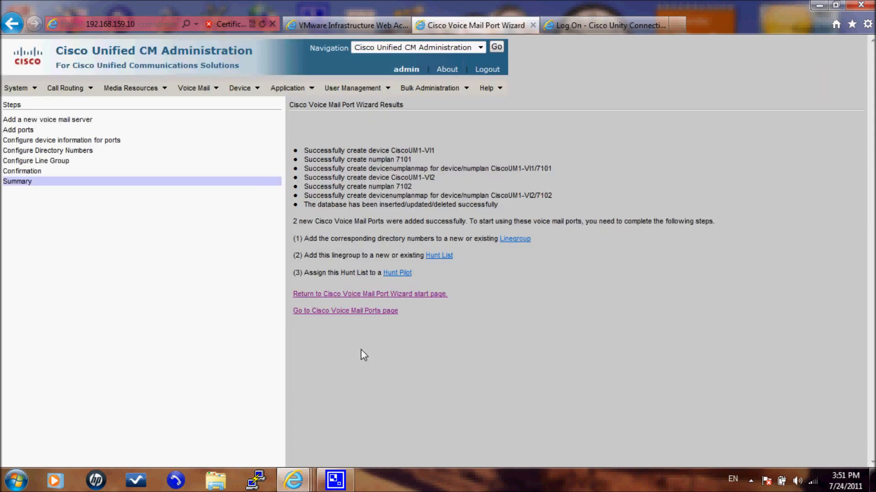
click(382, 312)
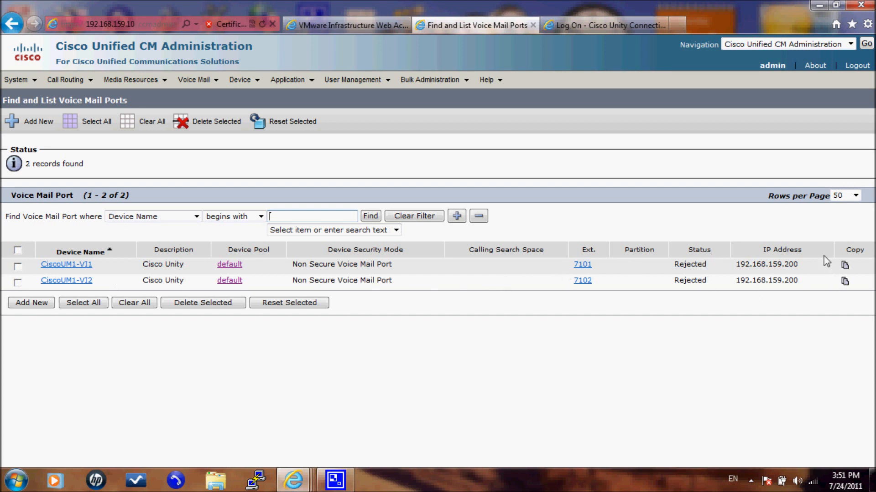
click(647, 25)
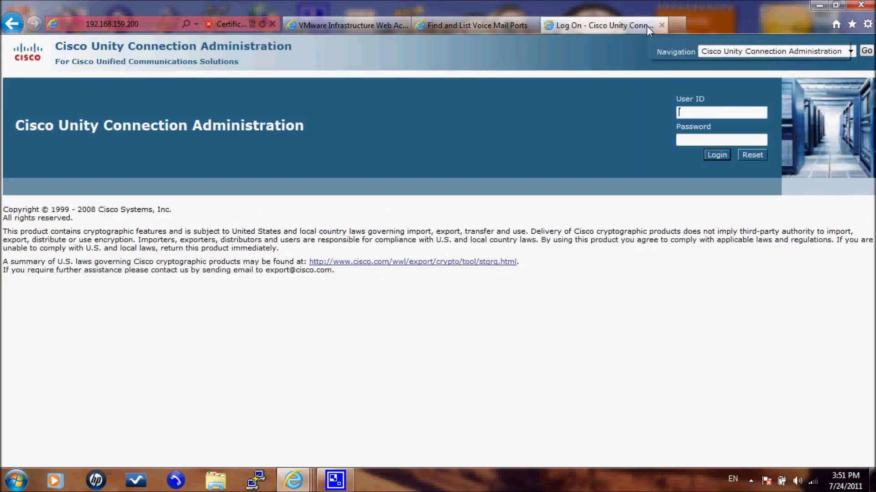
click(467, 26)
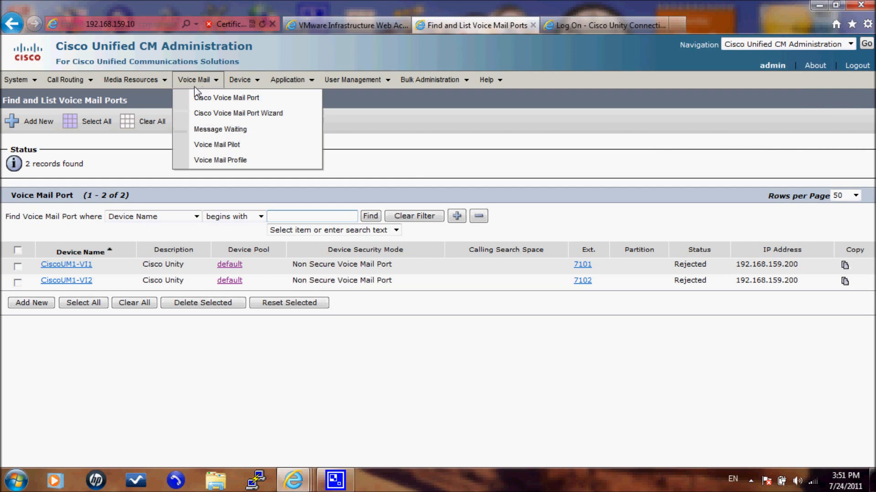
mouse_move(65, 80)
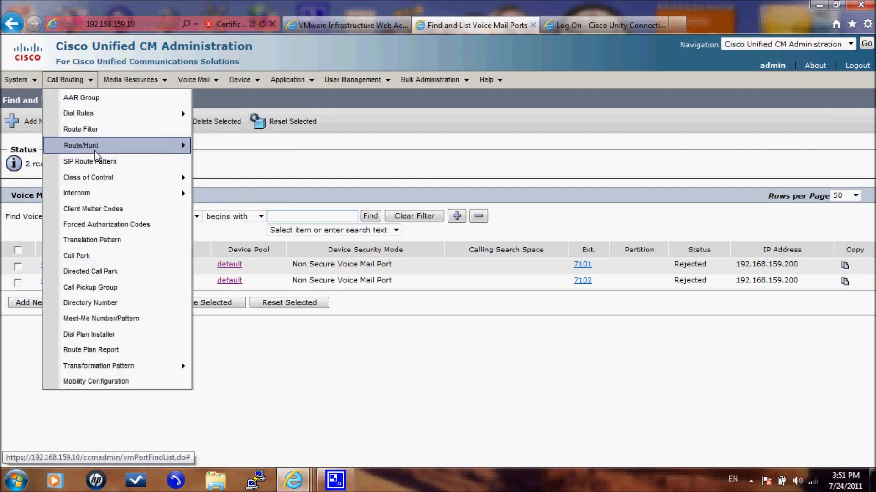
click(247, 203)
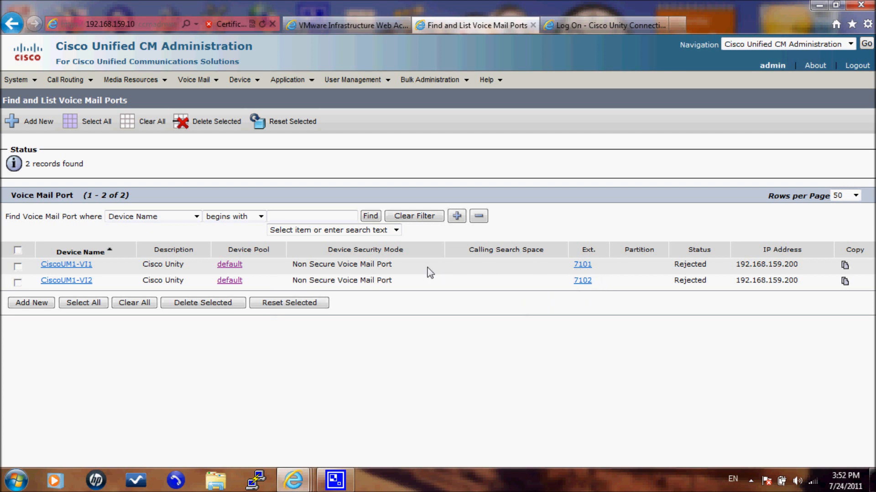
Step: Start a new line group named VMGroup with the Top Down distribution algorithm
click(67, 80)
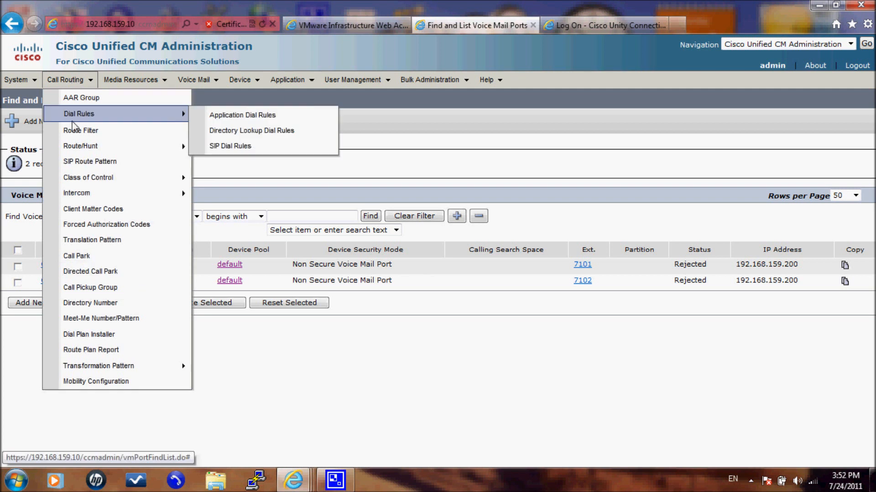
mouse_move(91, 145)
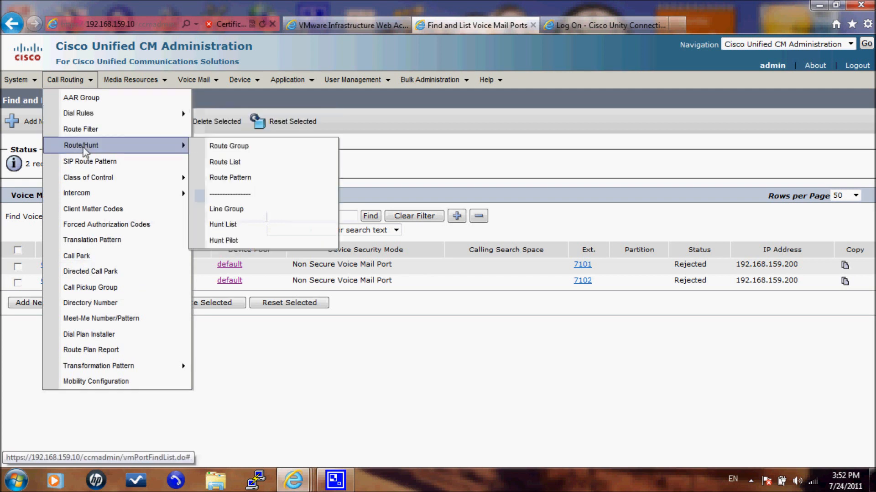
click(224, 210)
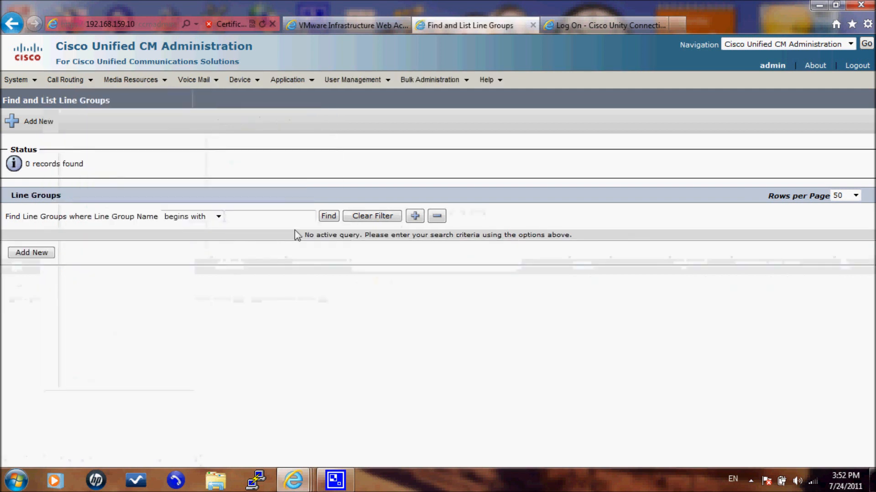
click(31, 252)
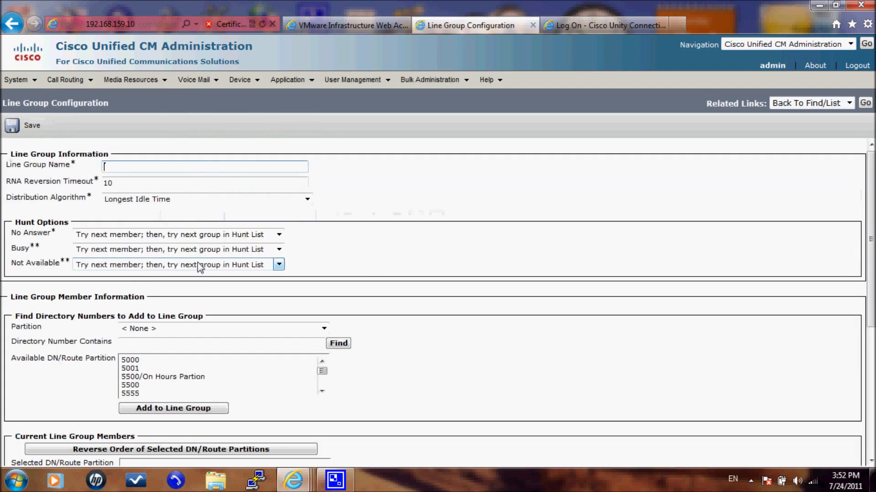
text(VMLi)
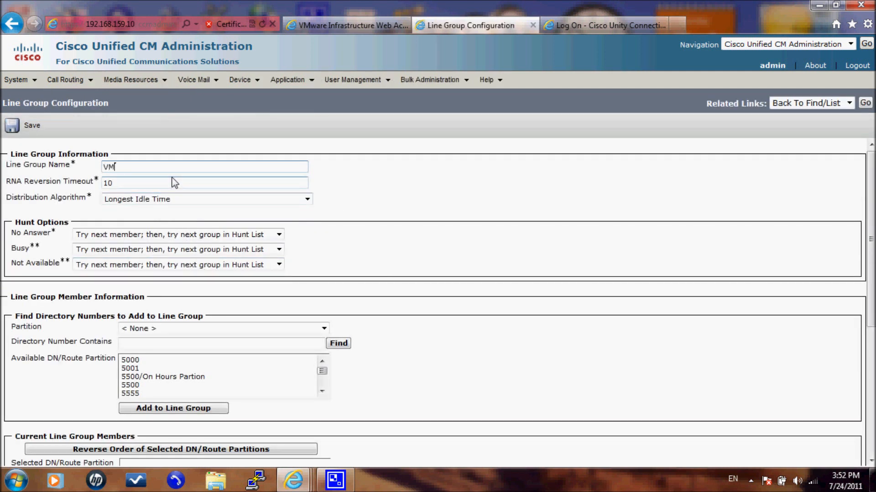
key(BackSpace)
key(BackSpace)
text(Group)
click(124, 203)
click(116, 208)
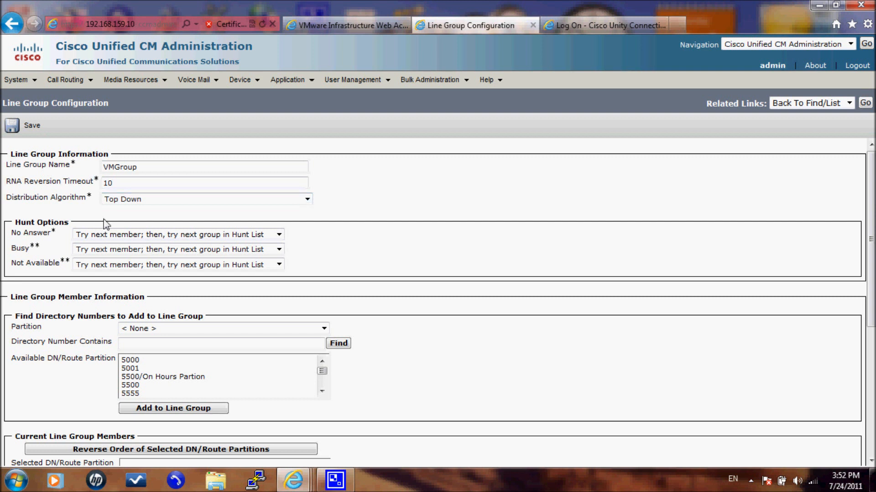
Step: Search for available directory numbers containing 710 to include in the line group
scroll(69, 278, down, 3)
click(160, 196)
text(7)
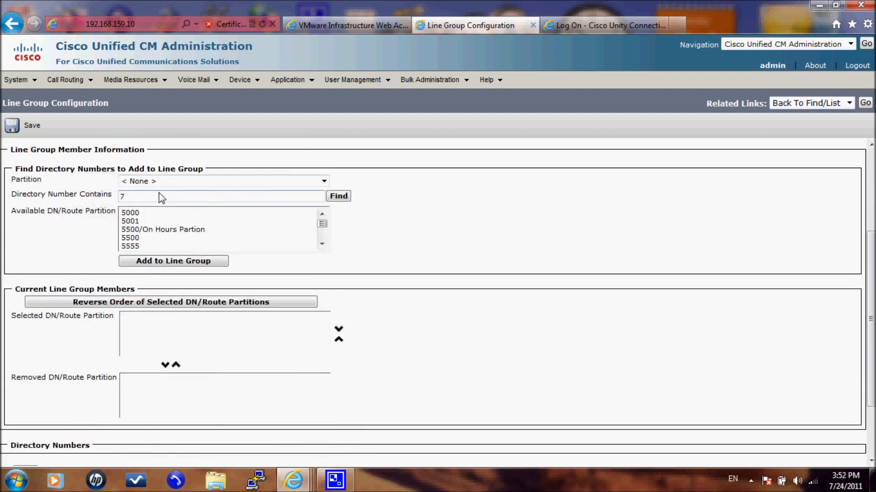
text(10)
click(340, 196)
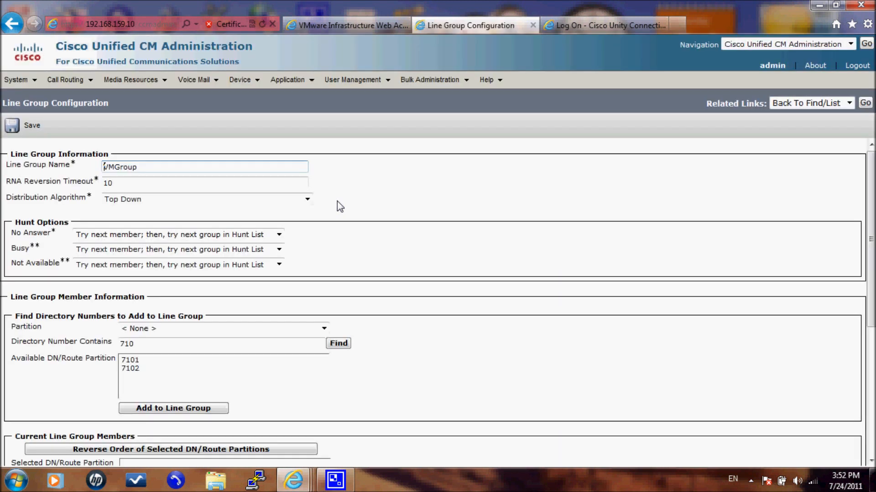
Step: Add directory numbers 7101 and 7102 to the line group and save it
scroll(320, 221, down, 2)
click(145, 261)
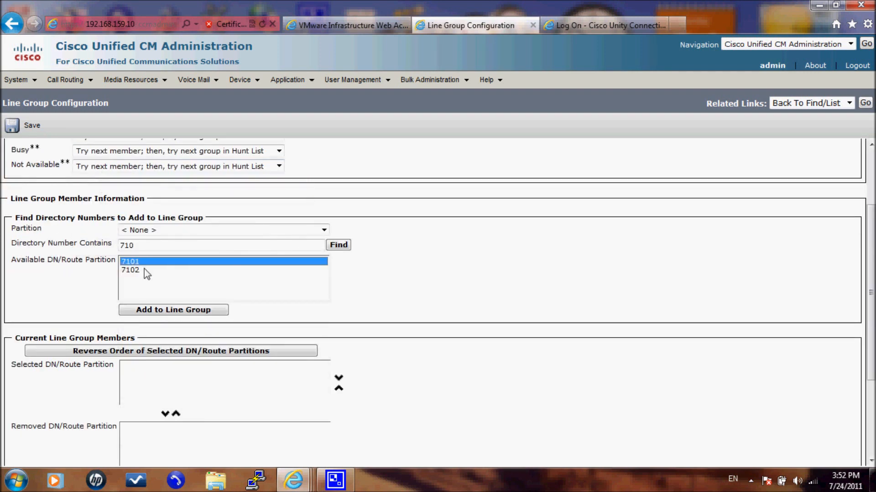
shift+click(145, 270)
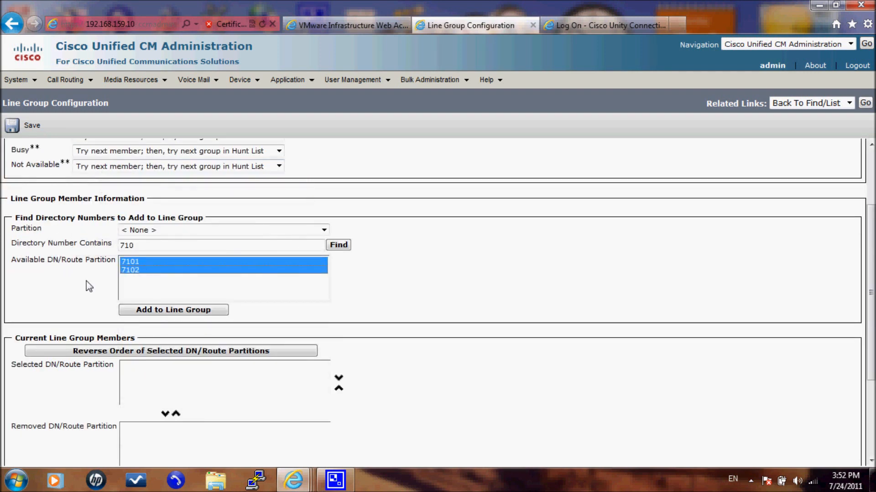
scroll(89, 286, down, 3)
click(127, 176)
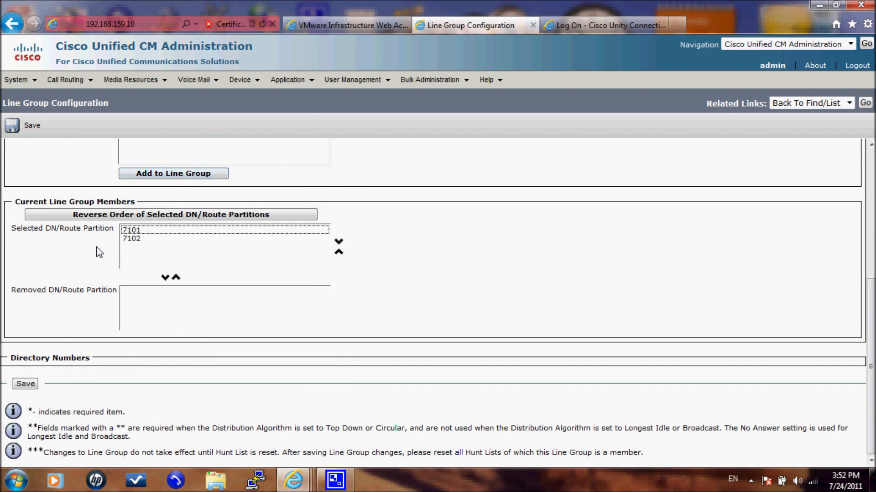
click(25, 383)
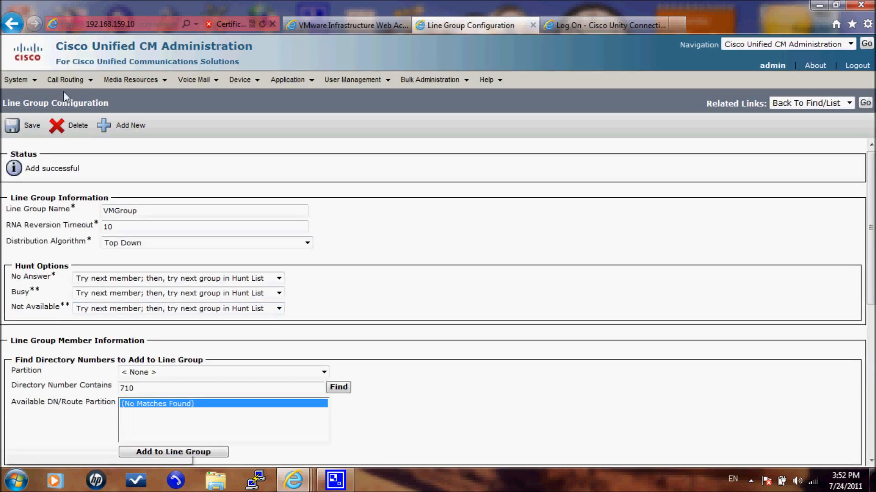
Step: Start a new hunt list named VMlist, leaving its description empty
click(65, 80)
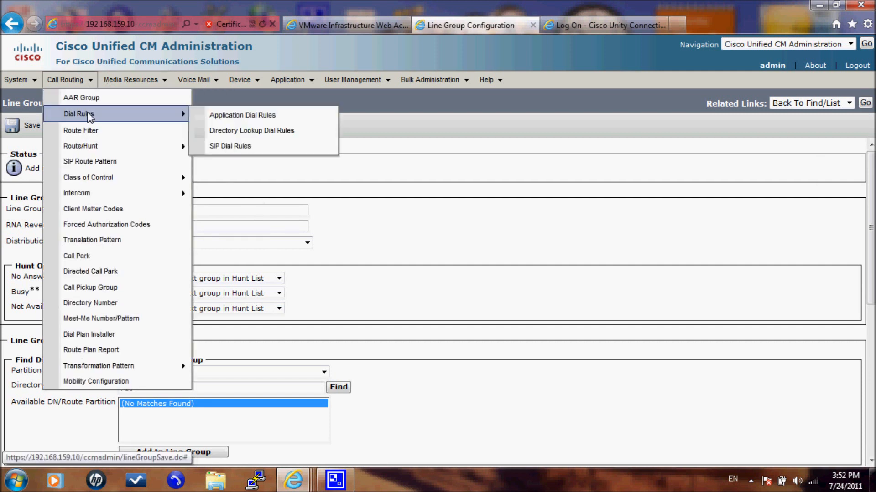
mouse_move(91, 145)
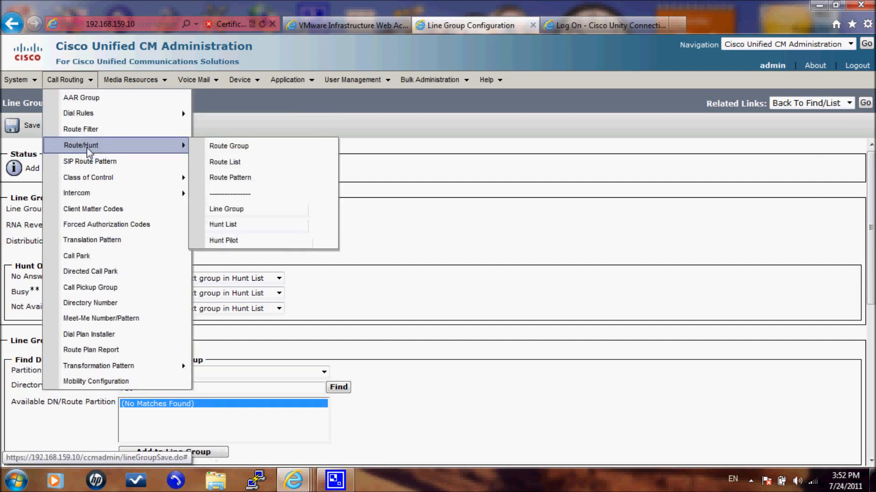
click(206, 221)
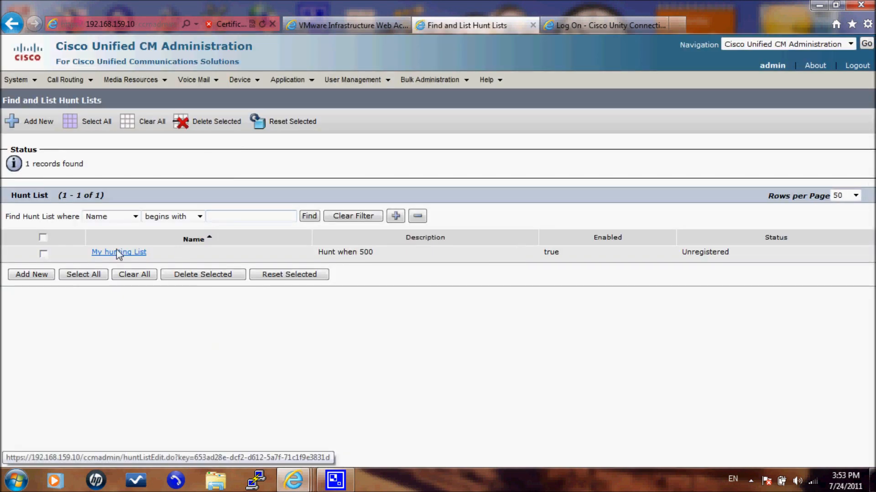
click(39, 274)
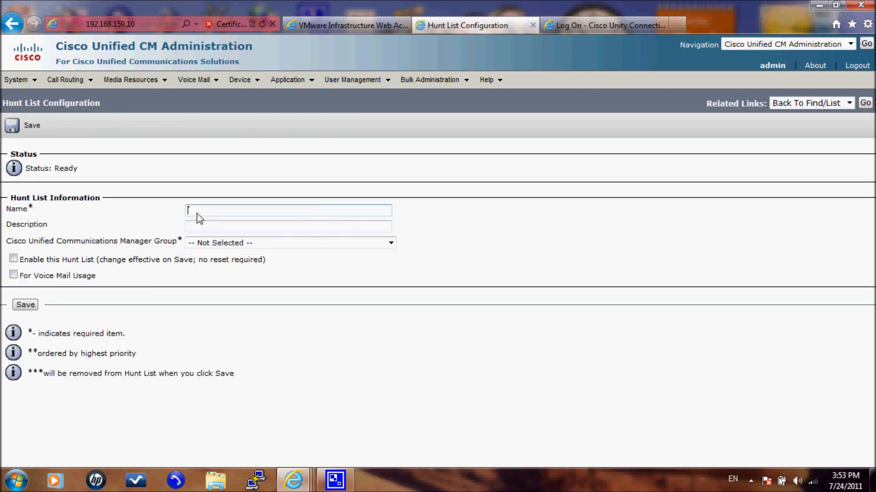
text(VMlist)
click(215, 227)
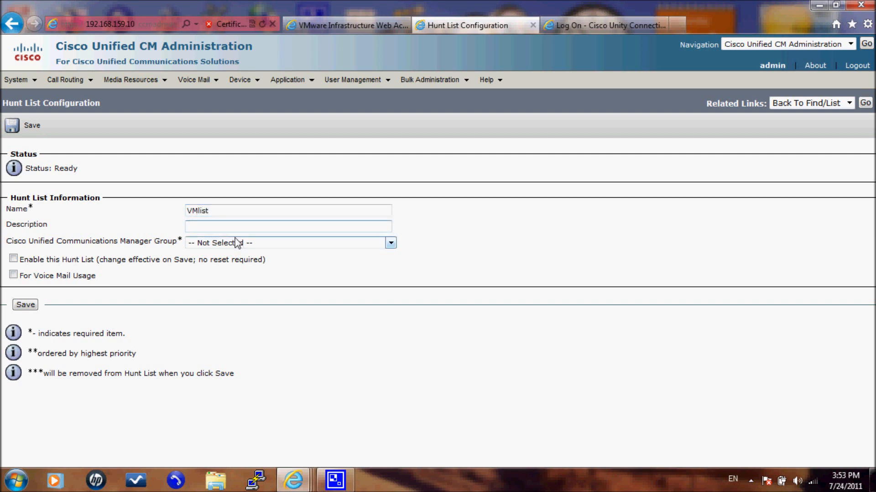
Step: Assign the hunt list to Group Two, enable it, mark it for voice mail usage and save it
click(225, 247)
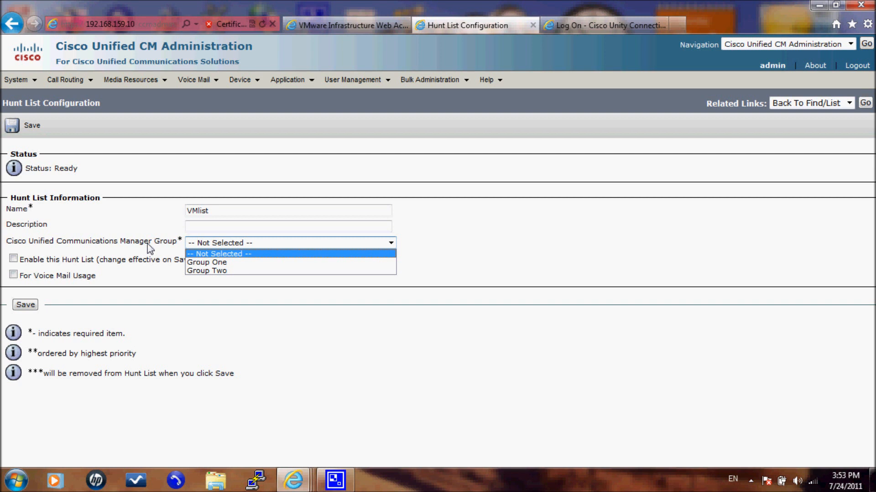
click(222, 272)
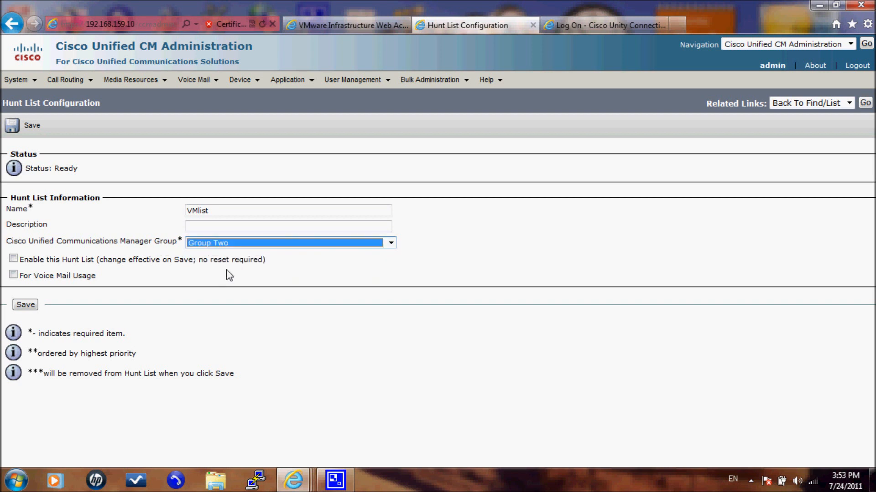
click(14, 259)
click(15, 276)
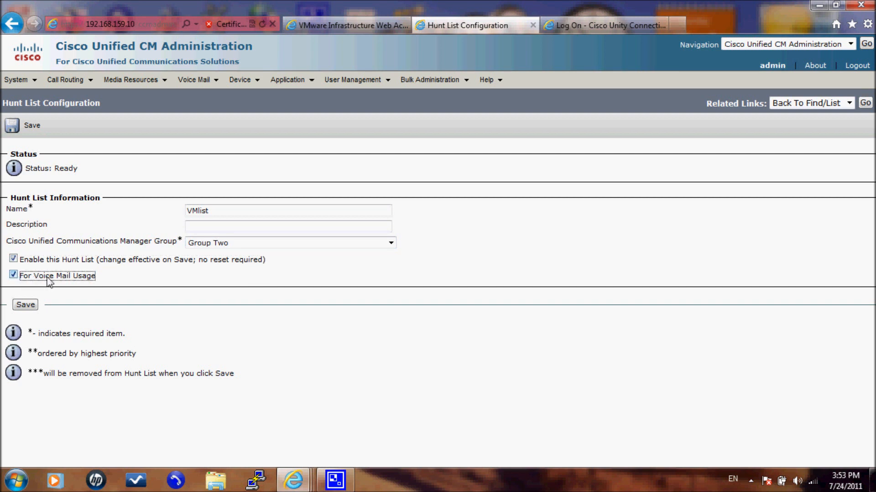
click(25, 305)
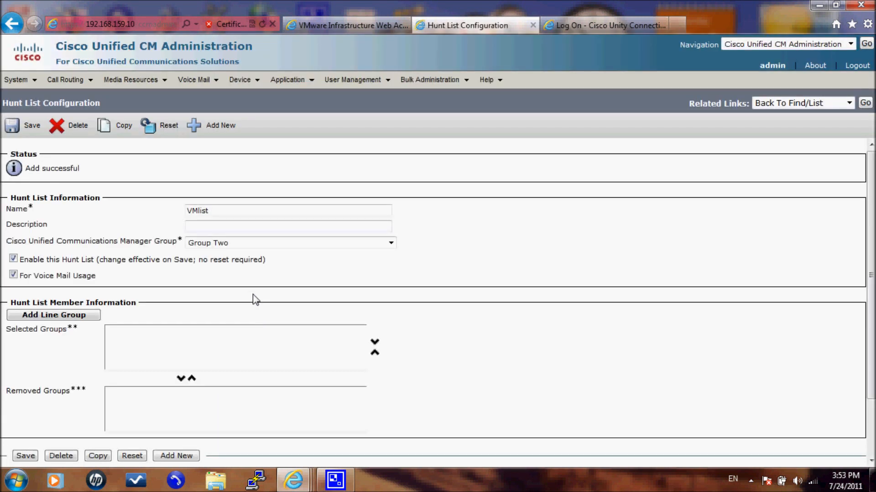
Step: Add the line group VMGroup as a member of the VMlist hunt list and accept the save
click(94, 316)
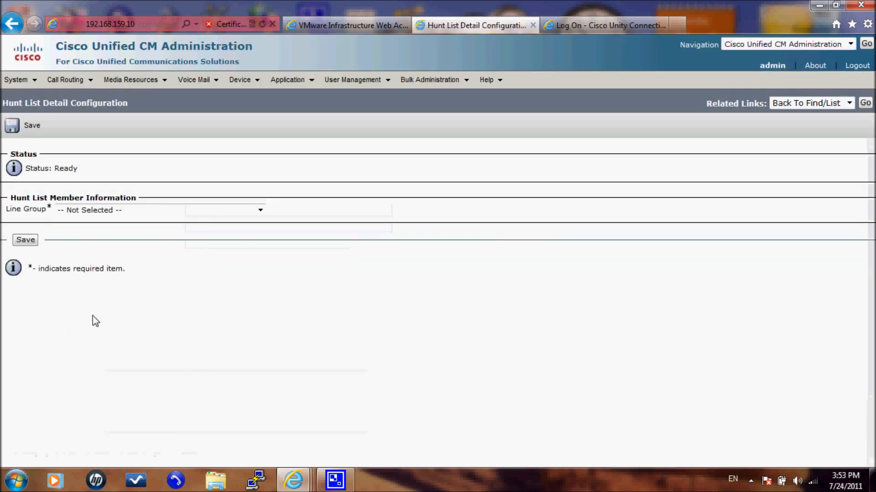
click(68, 215)
click(68, 230)
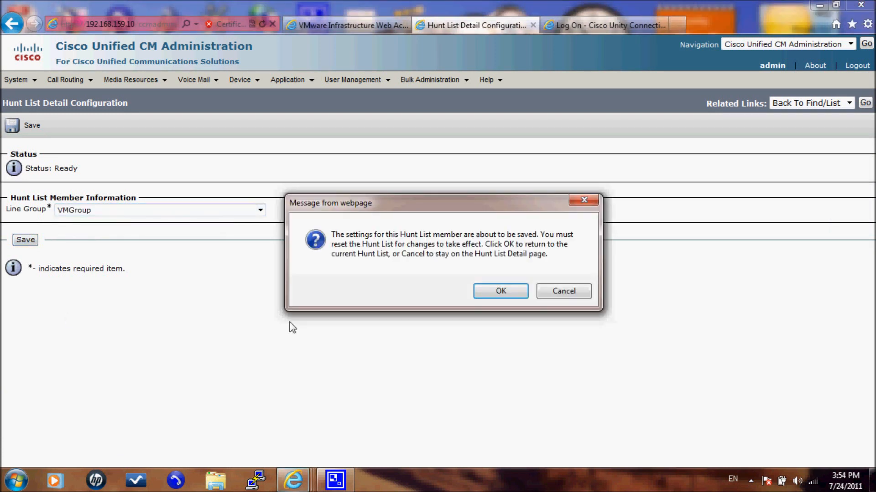
click(478, 295)
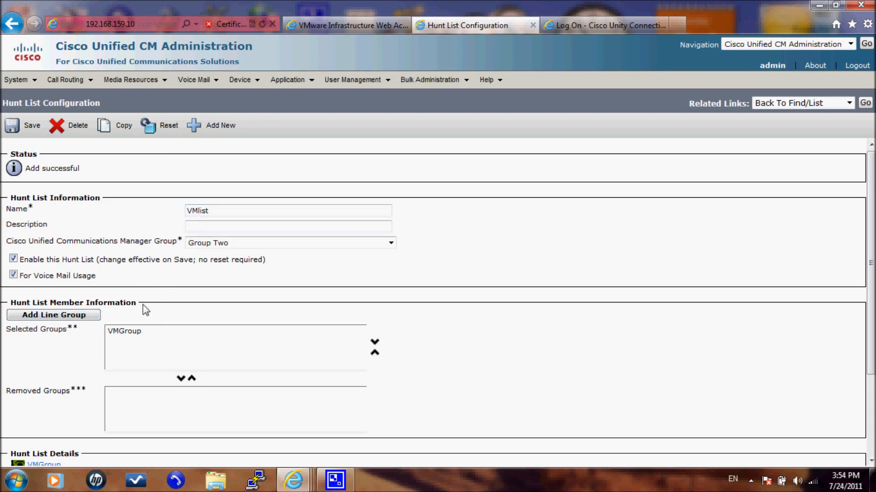
Step: Save the VMlist hunt list with its line group member and acknowledge the reset notice
scroll(143, 305, down, 2)
scroll(173, 236, up, 2)
scroll(37, 338, down, 3)
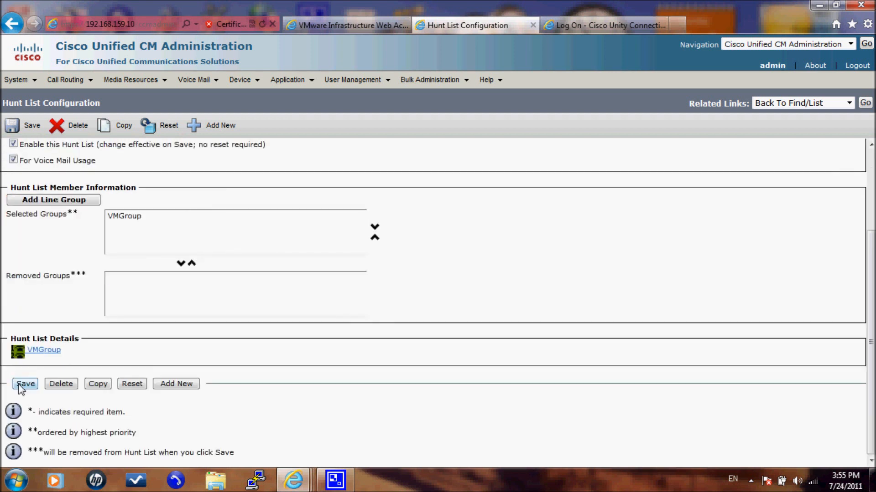
click(23, 385)
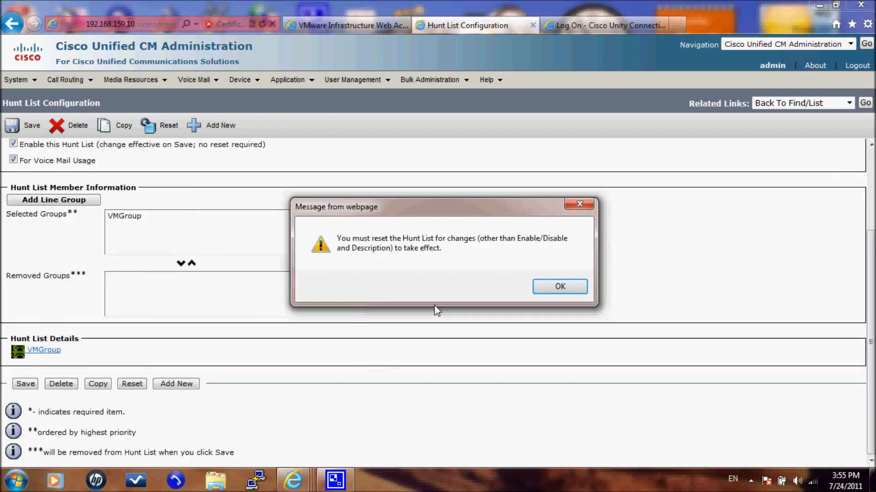
click(545, 286)
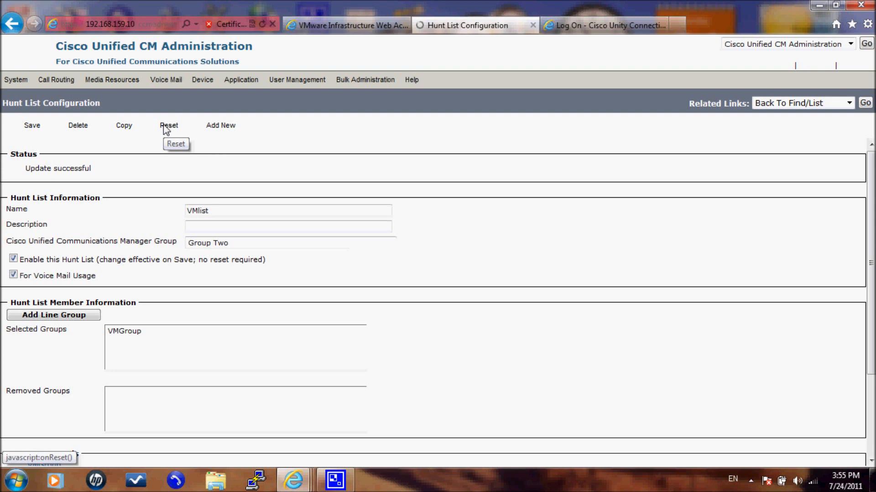
Step: Reset the VMlist hunt list device and close the reset window
click(166, 128)
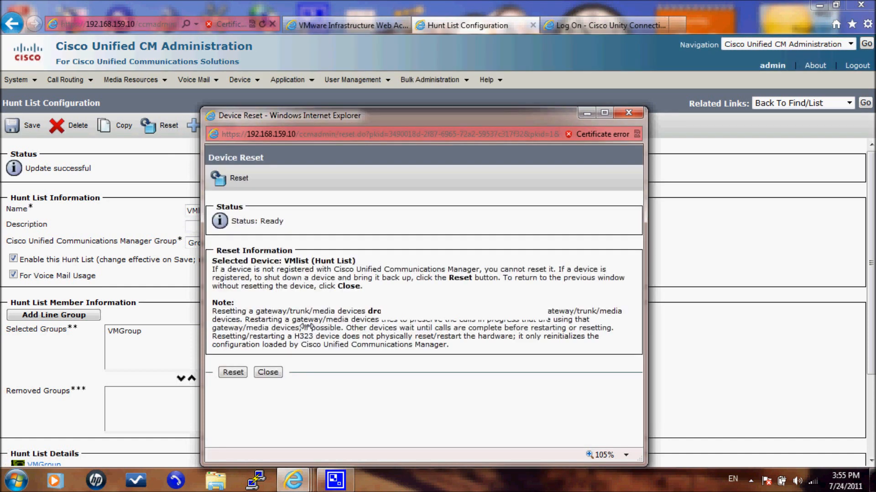
click(233, 371)
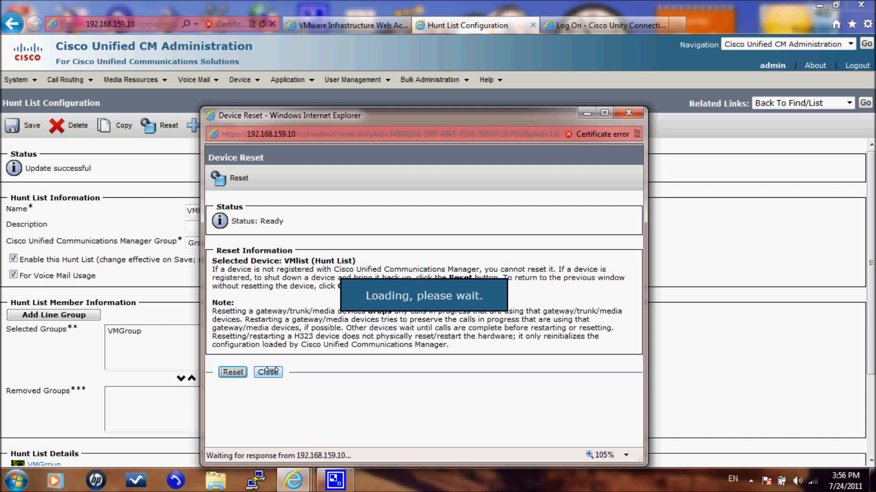
click(269, 372)
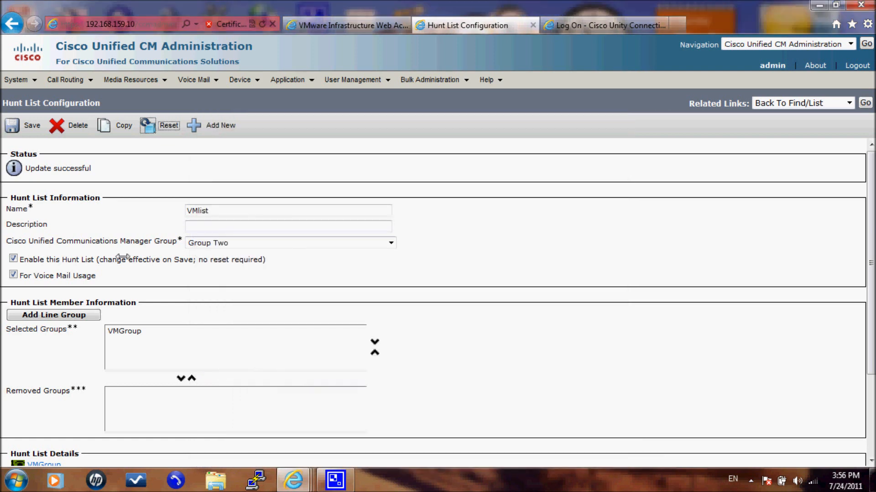
Step: Start a new hunt pilot with number 7100 and assign the VMlist hunt list to it
mouse_move(96, 84)
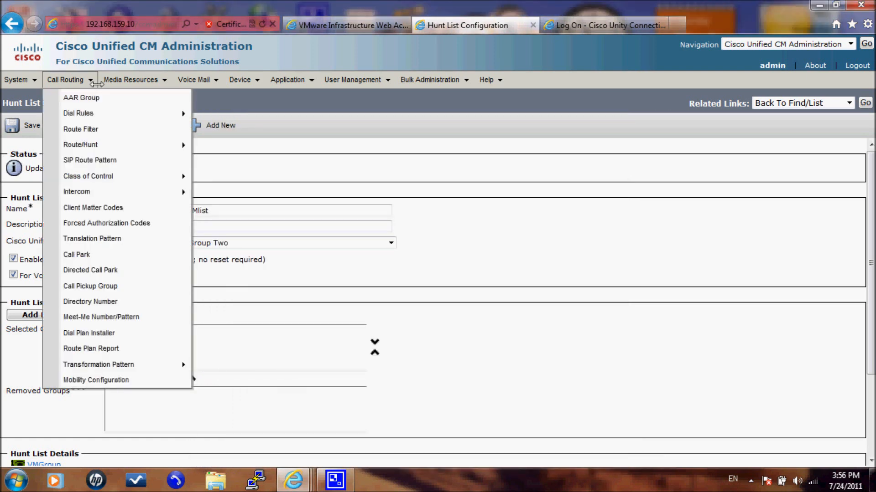
mouse_move(94, 146)
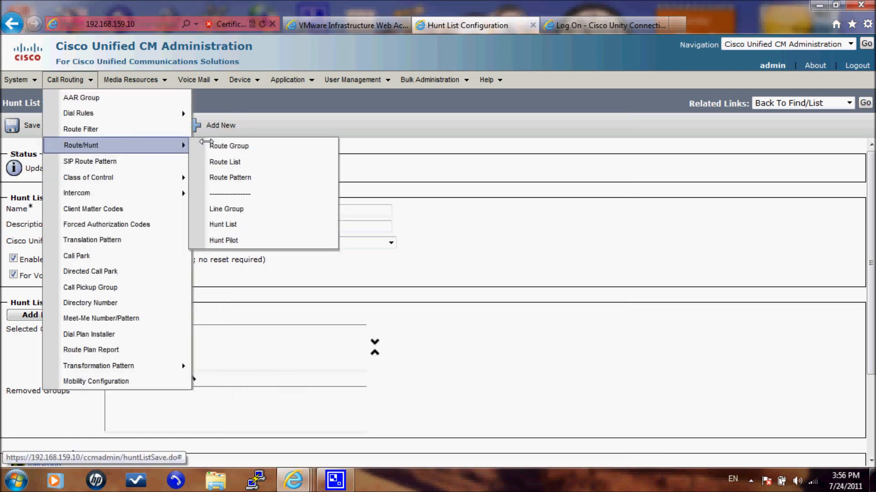
click(230, 241)
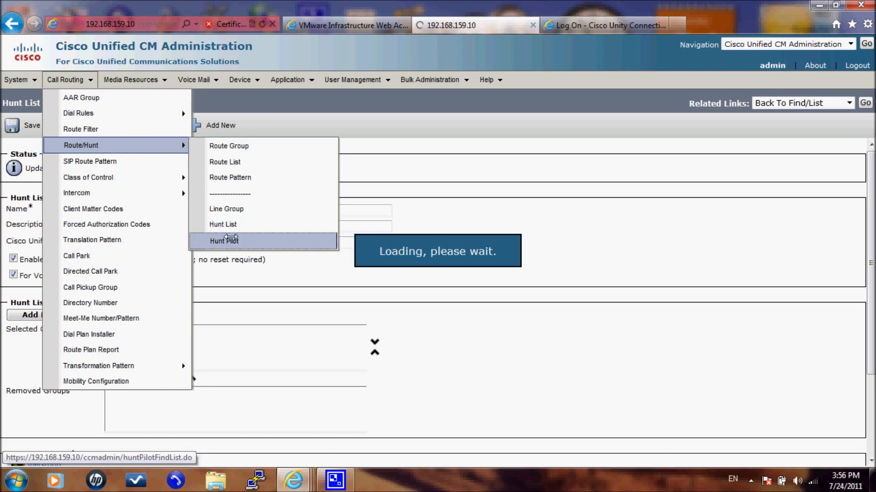
click(46, 252)
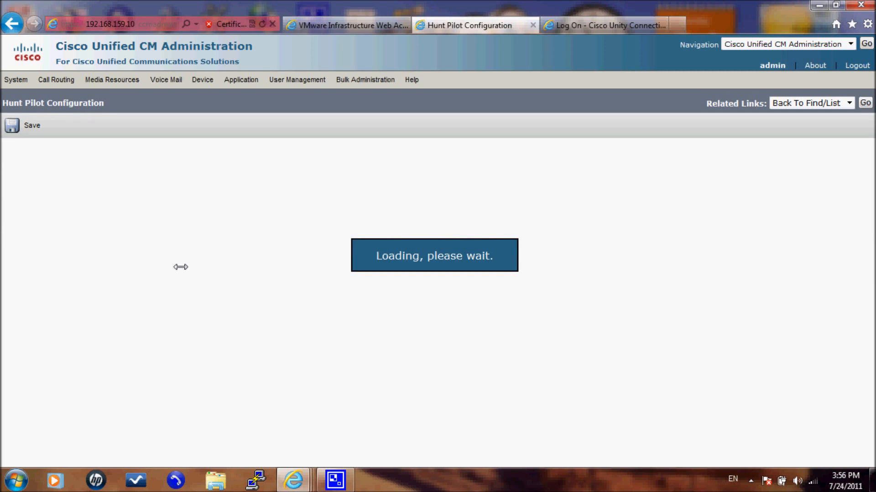
click(182, 210)
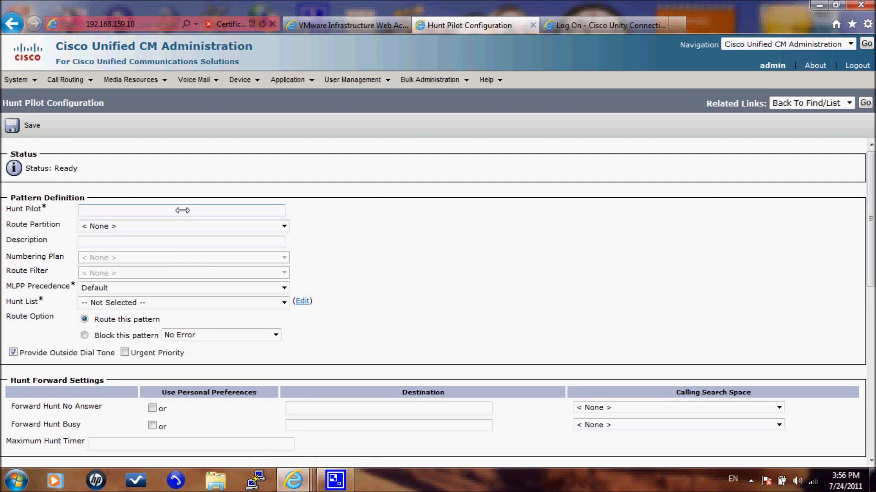
text(7100)
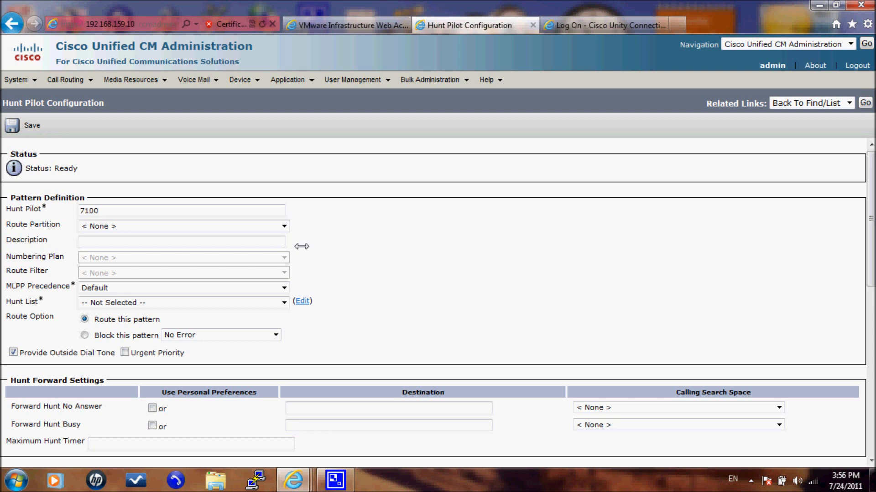
scroll(157, 256, down, 2)
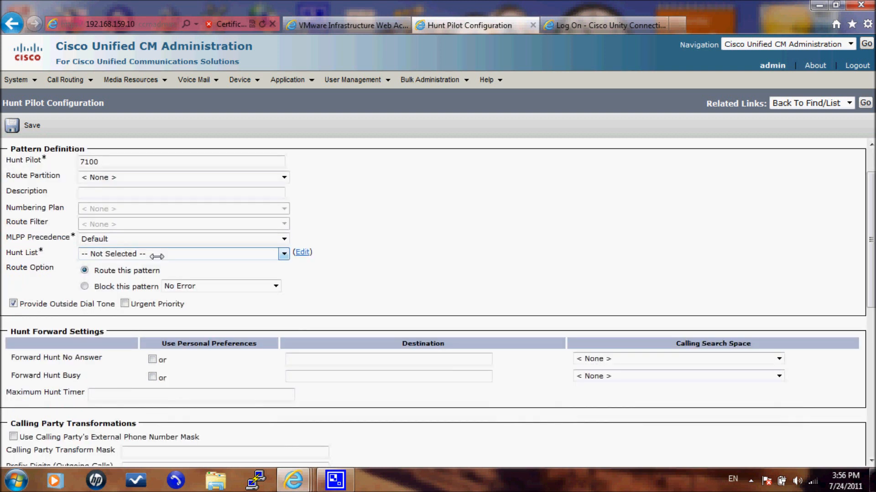
click(156, 256)
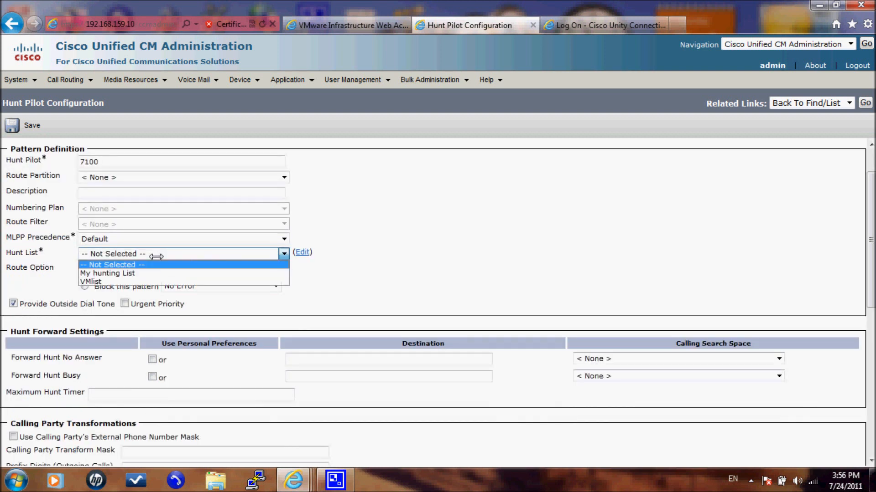
click(156, 280)
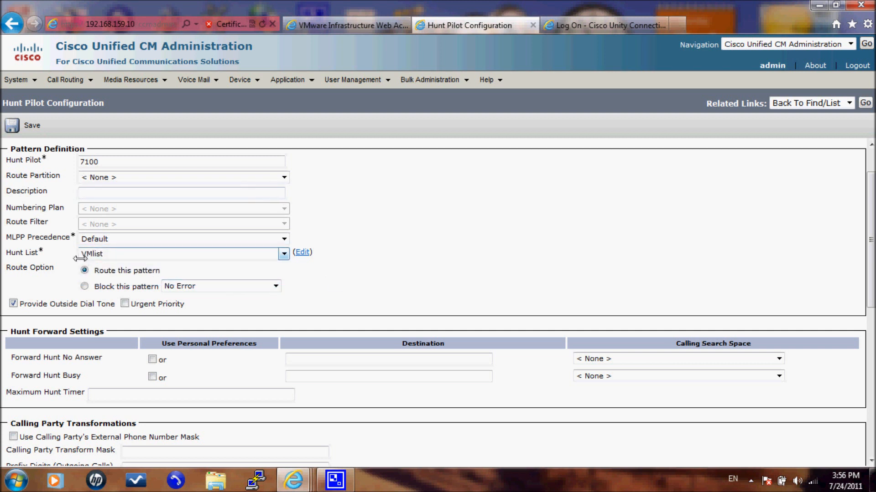
Step: Turn off the outside dial tone for hunt pilot 7100 and save the hunt pilot
scroll(374, 279, down, 5)
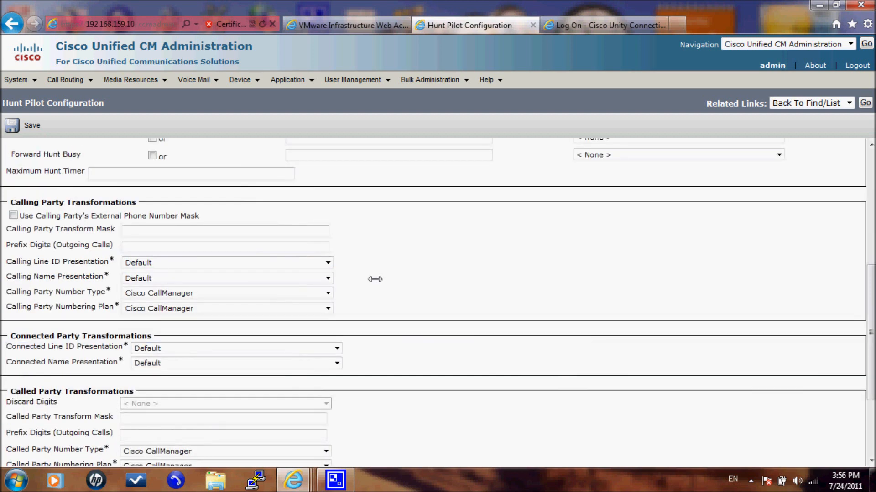
scroll(375, 279, up, 3)
scroll(375, 279, up, 1)
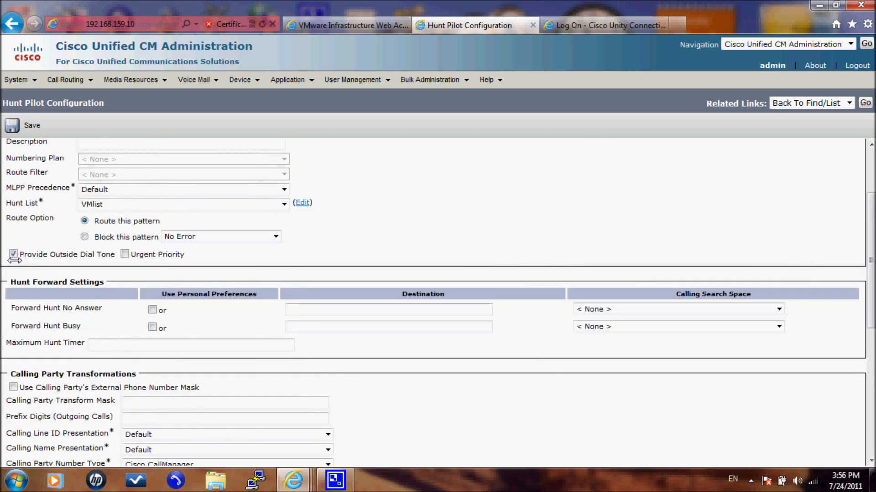
click(13, 254)
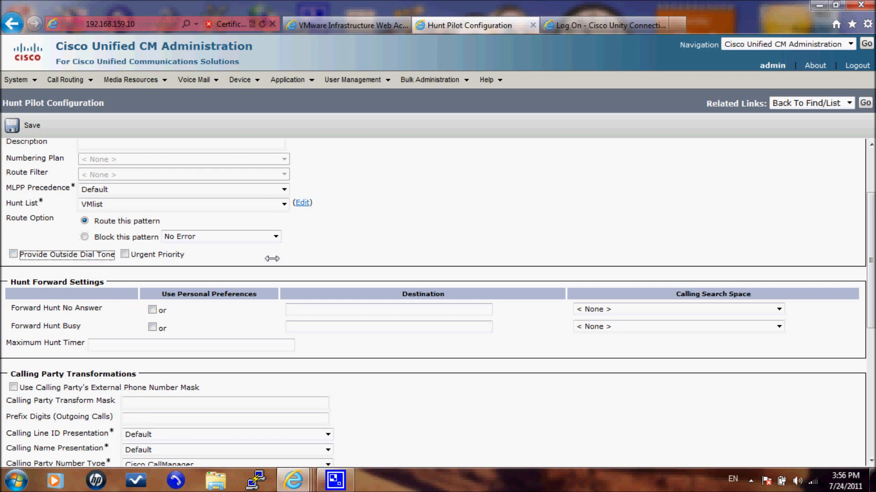
scroll(274, 254, down, 4)
scroll(323, 313, up, 3)
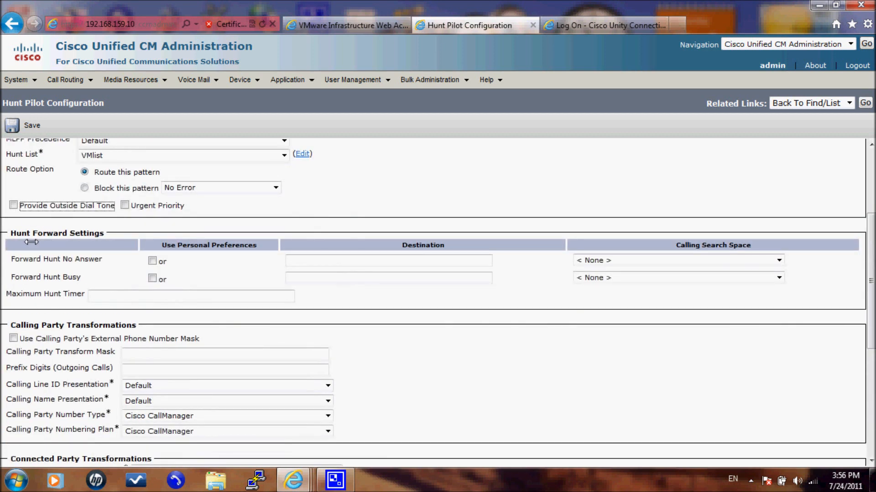
scroll(33, 224, down, 5)
click(25, 424)
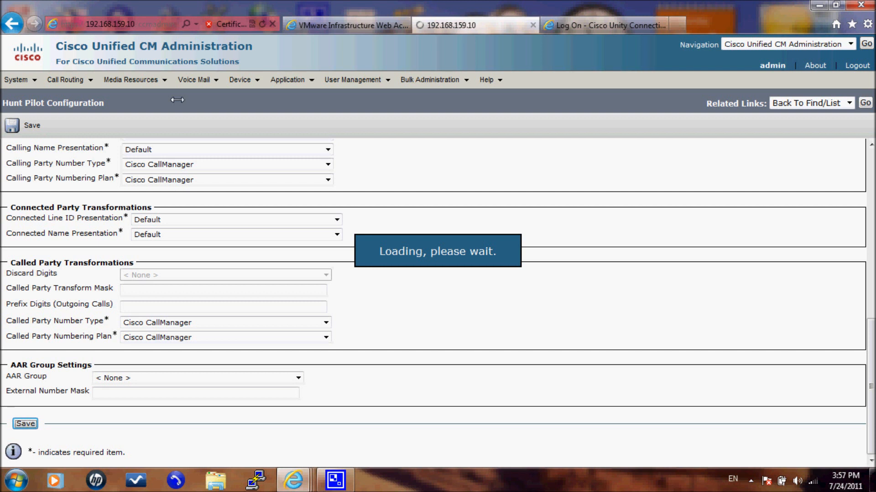
Step: Go to the voice mail message waiting numbers and start a new entry
mouse_move(184, 83)
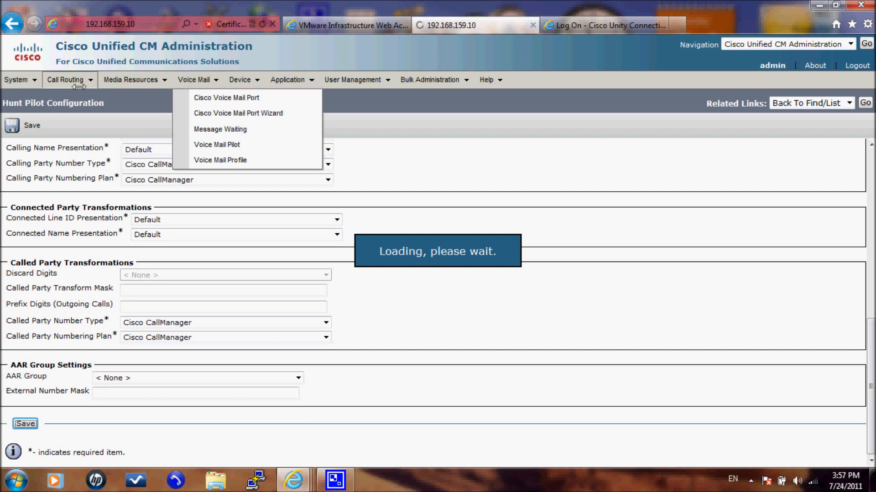
mouse_move(78, 86)
mouse_move(91, 145)
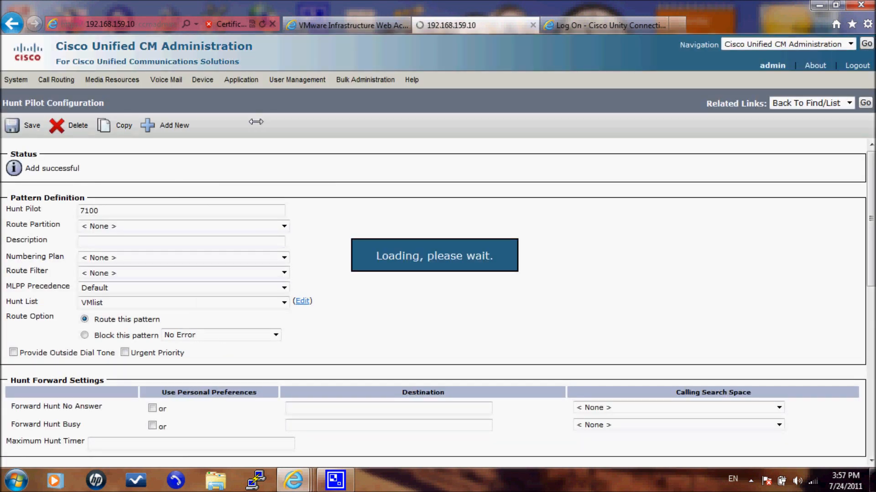
mouse_move(287, 80)
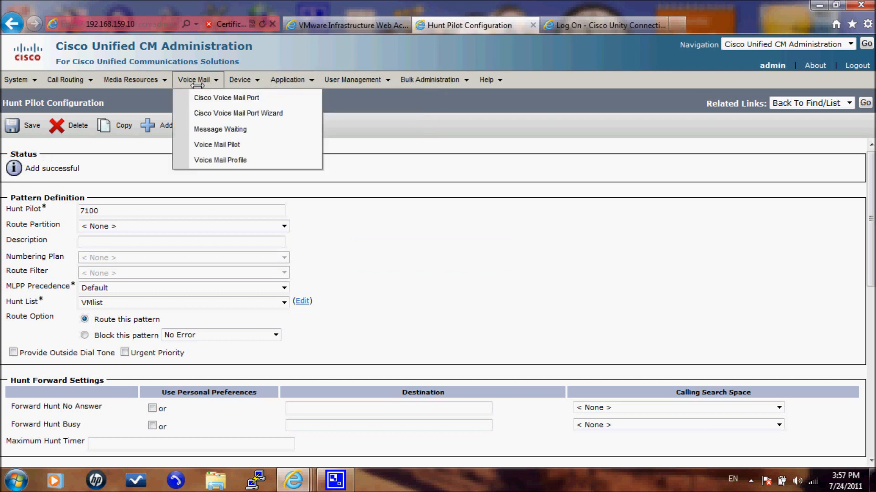
click(197, 129)
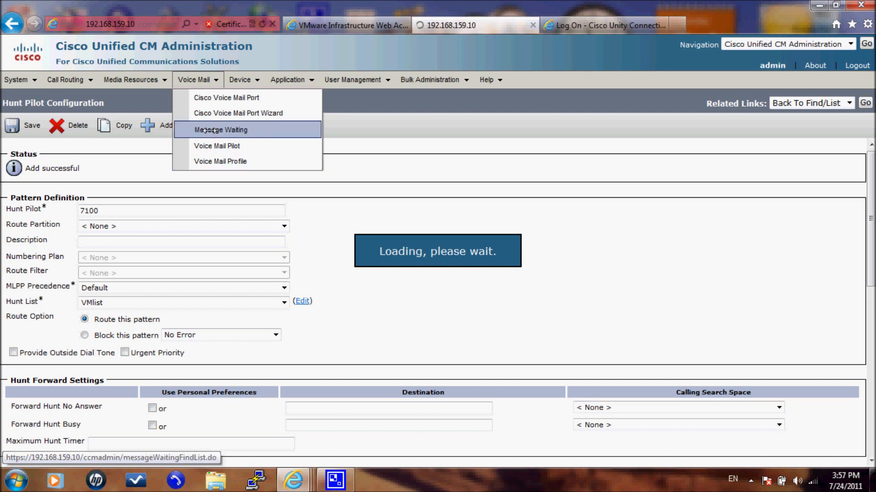
click(208, 130)
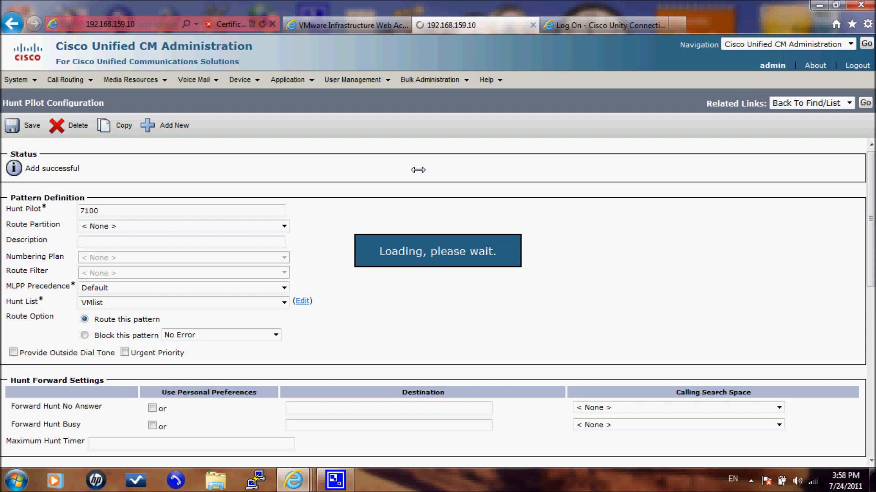
scroll(412, 171, down, 10)
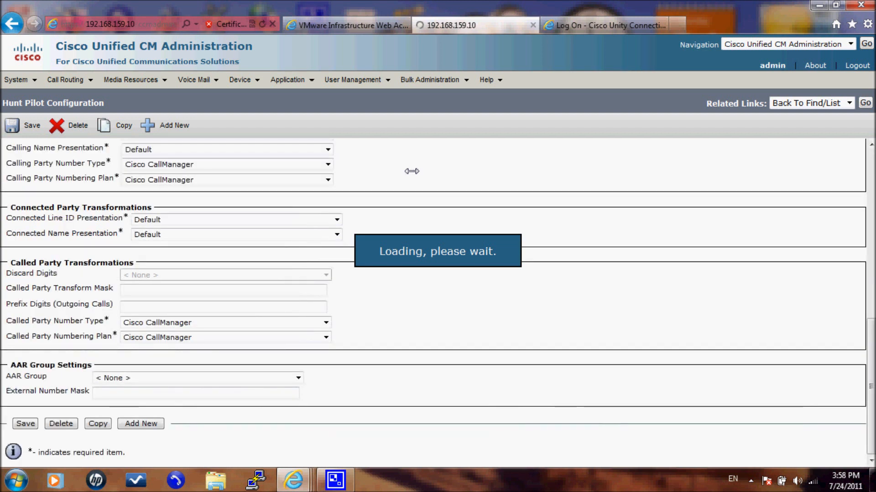
scroll(412, 171, up, 1)
scroll(411, 171, up, 9)
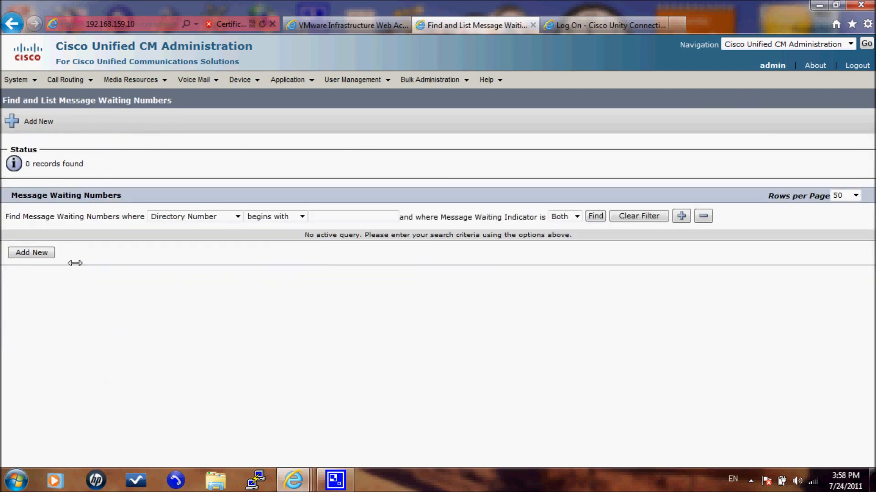
click(32, 253)
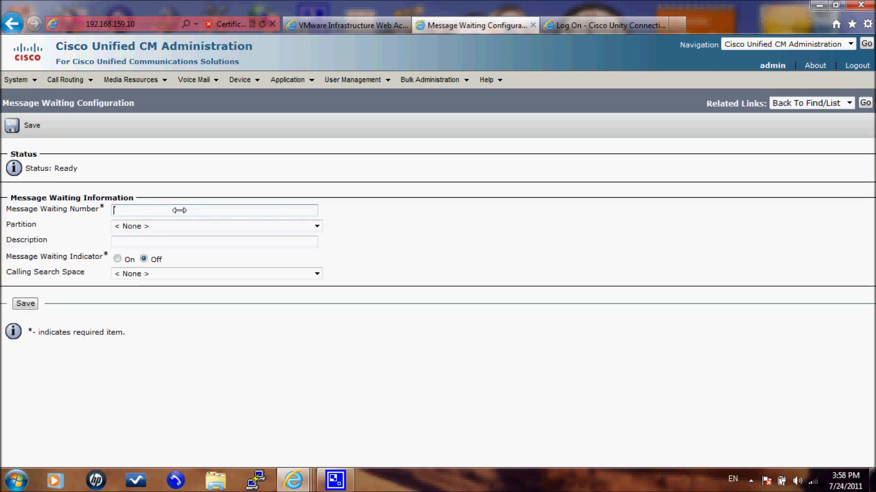
Step: Try to save message waiting number 7102 with the description MWI ON and the message waiting indicator set to On
text(7102)
click(153, 241)
text(MWI )
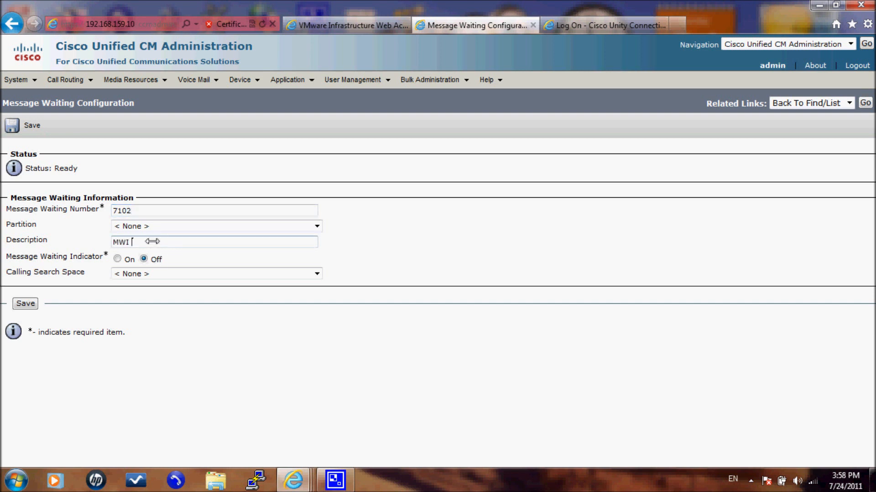
text(ON)
click(117, 258)
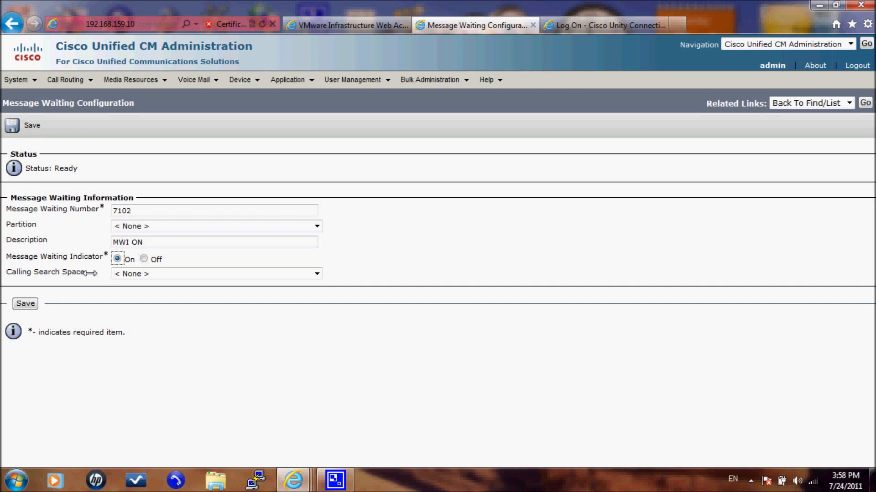
click(27, 303)
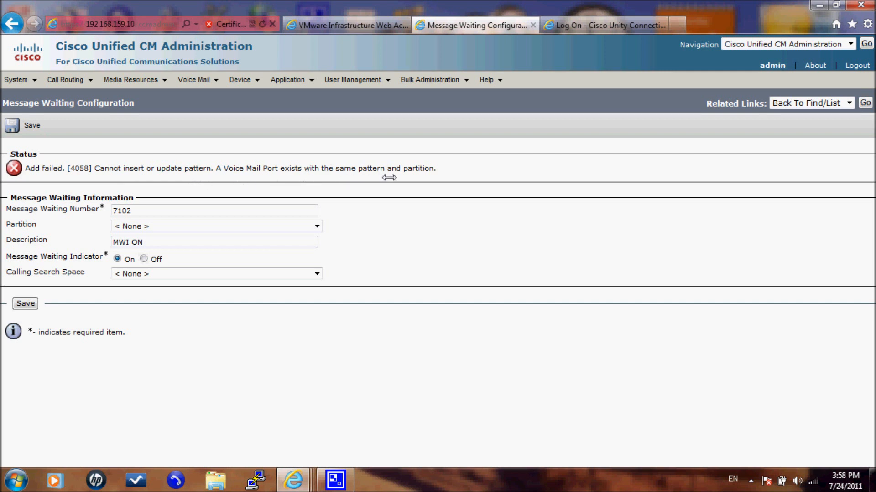
Step: Change the message waiting number for MWI ON to 7103 and save the entry
click(196, 80)
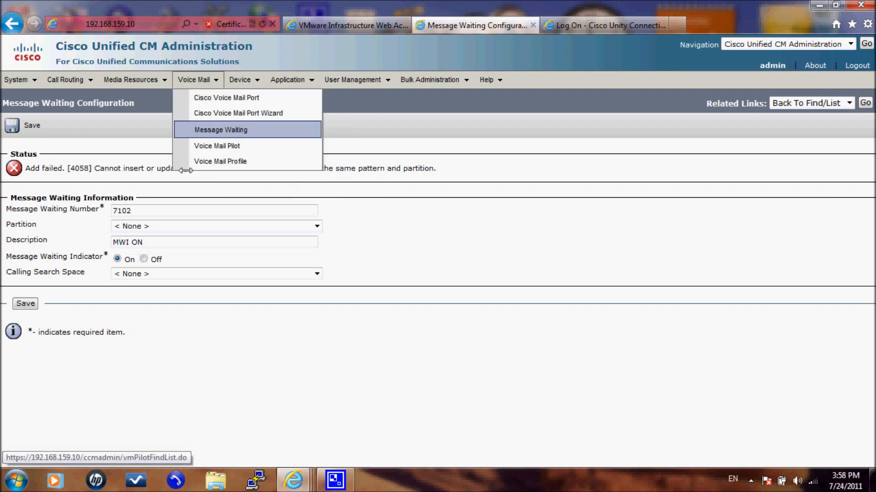
click(151, 211)
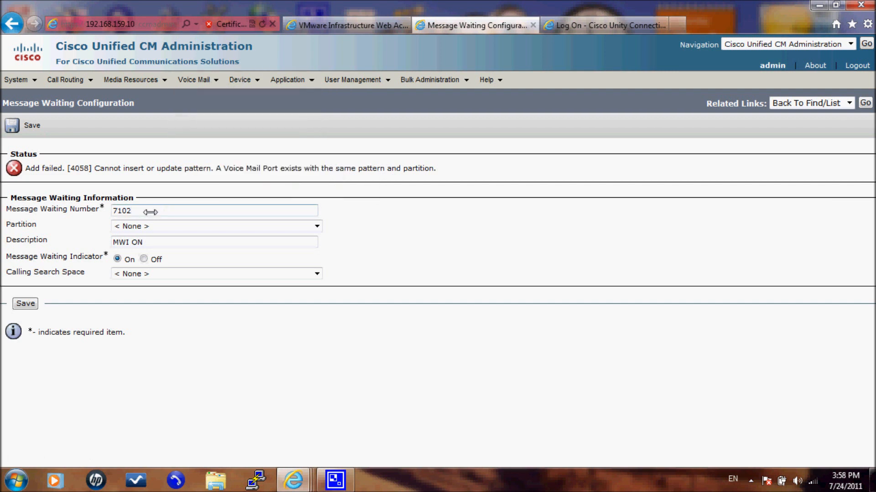
key(BackSpace)
text(3)
key(Return)
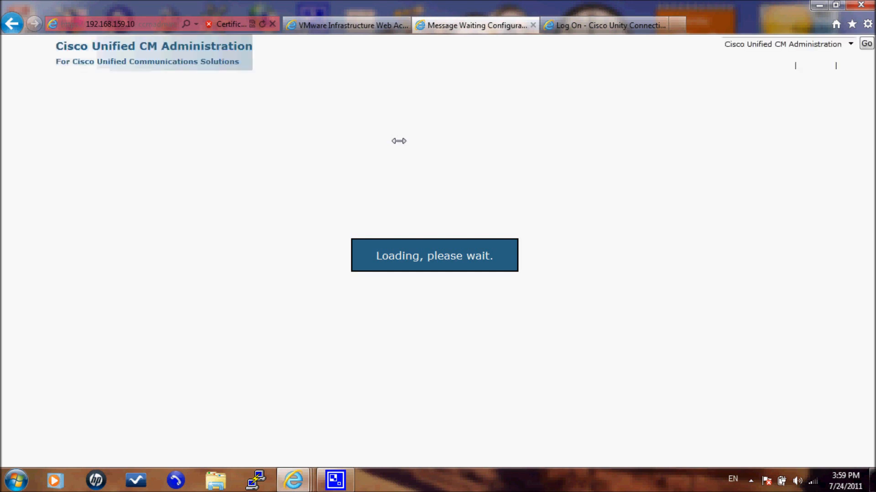
Step: Add message waiting number 7104 with the description MWI OFF, keep the indicator set to Off and save it
mouse_move(124, 85)
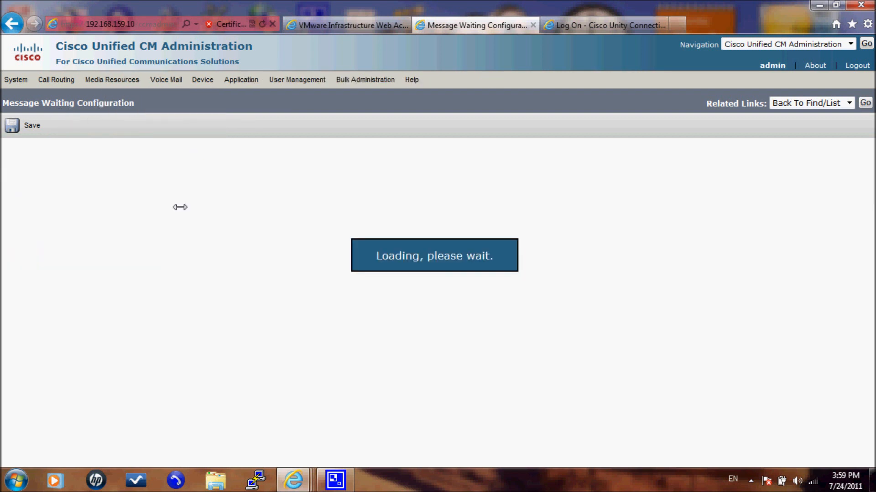
click(180, 211)
text(7104)
click(172, 237)
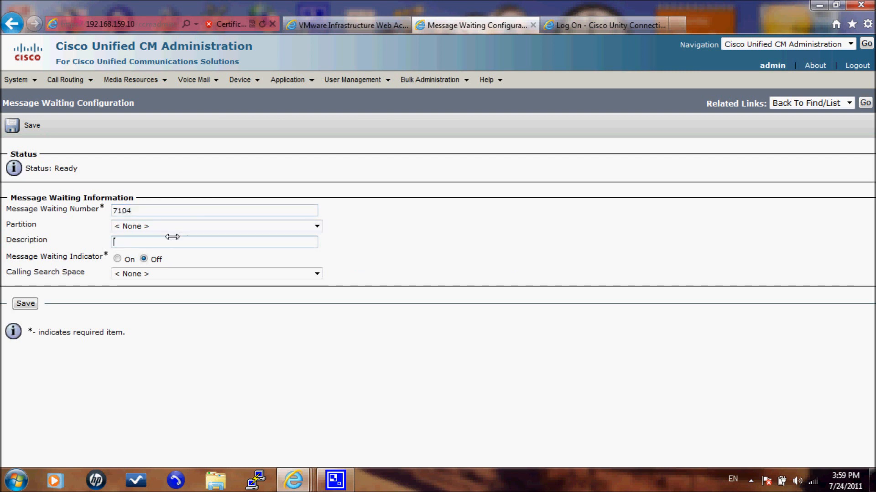
text(MWI OFF)
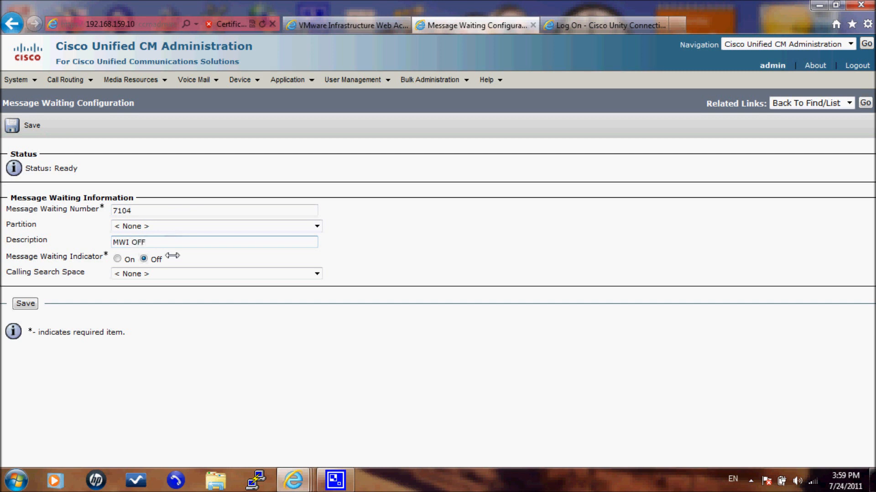
click(27, 304)
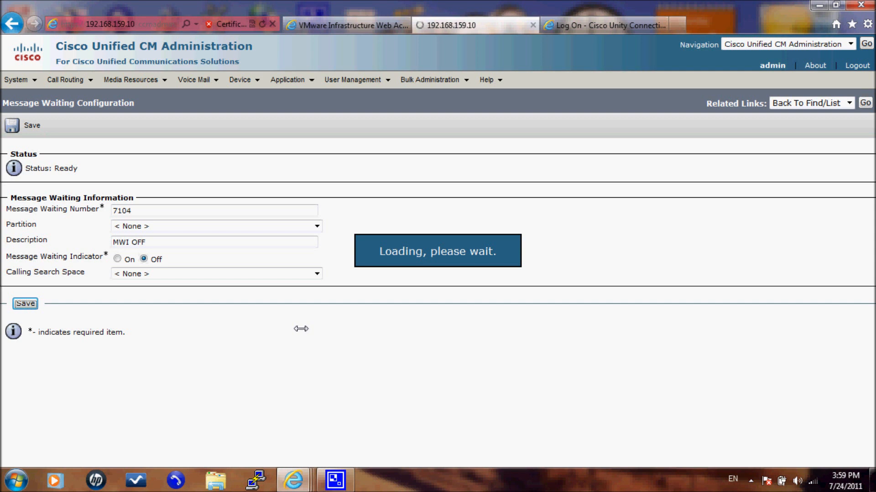
Step: Add a voice mail pilot with number 7100, make it the system's default voice mail pilot and save it
mouse_move(197, 73)
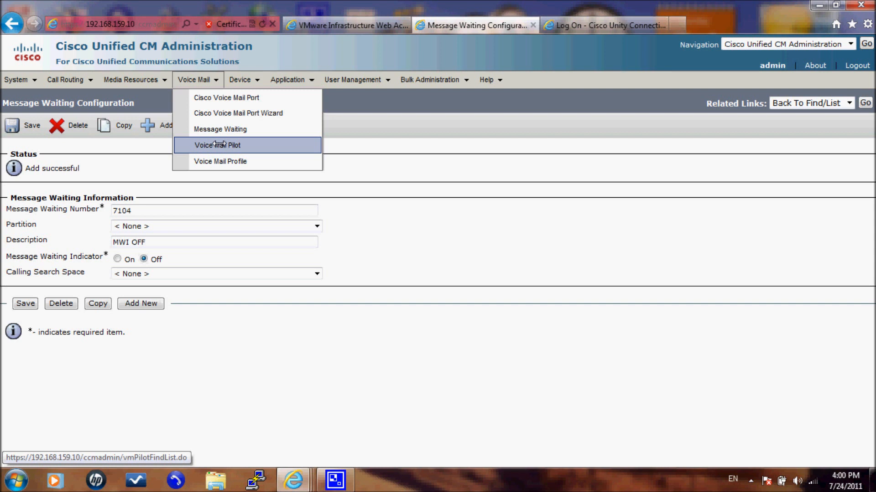
click(230, 145)
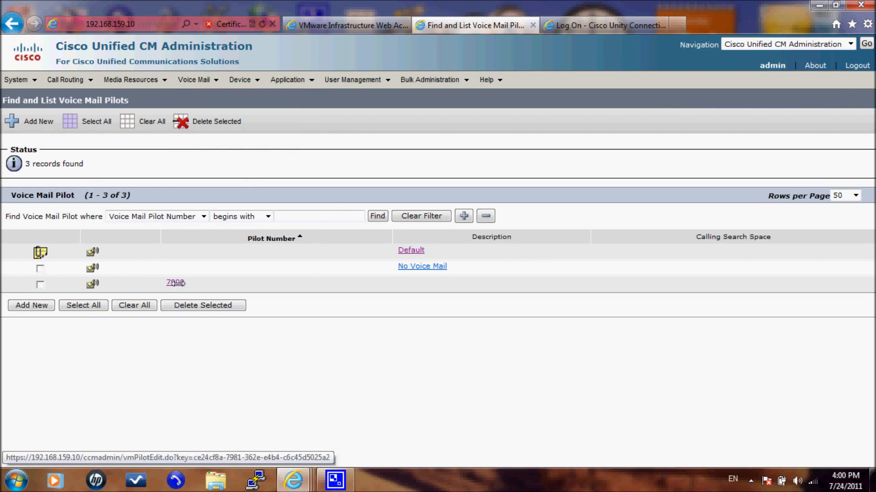
click(31, 305)
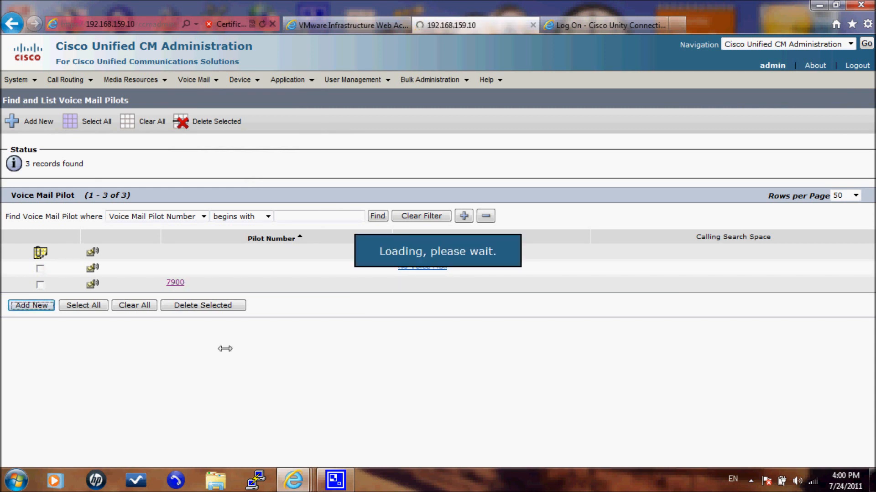
click(168, 211)
text(7100)
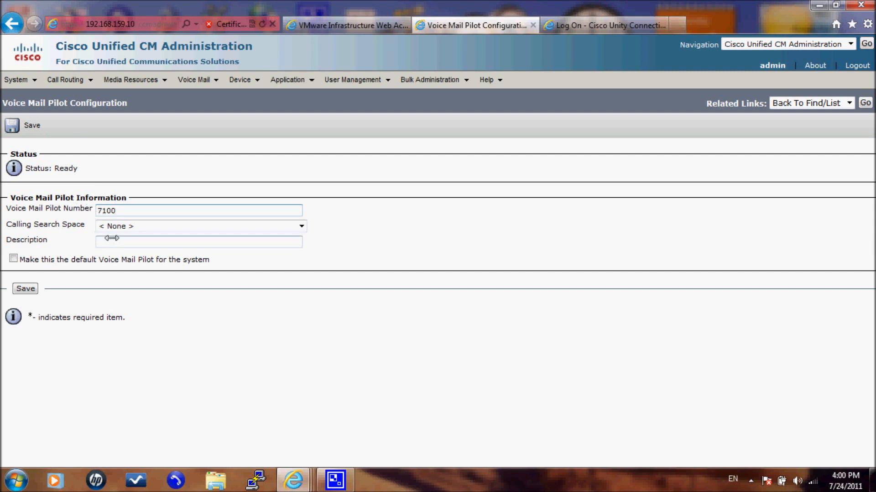
click(13, 259)
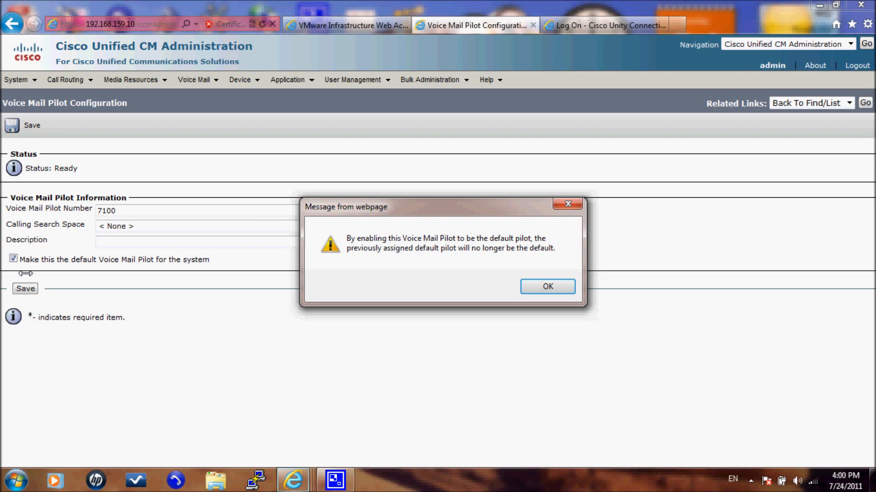
key(Return)
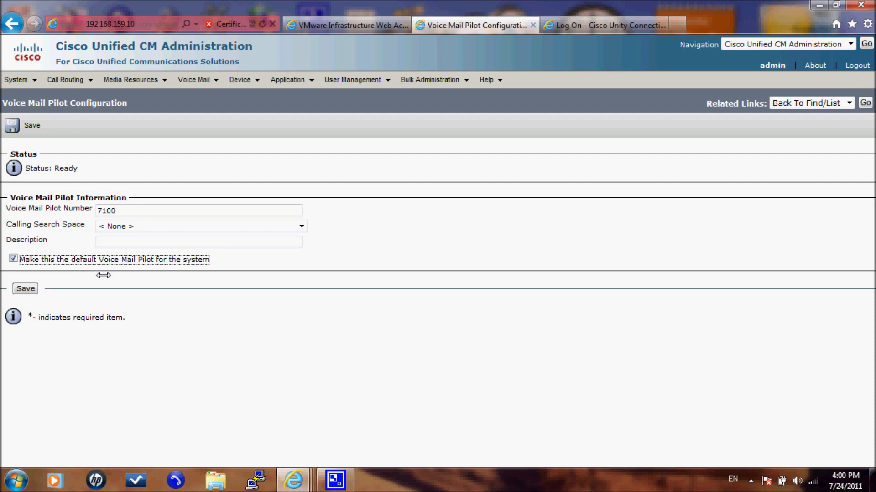
click(25, 290)
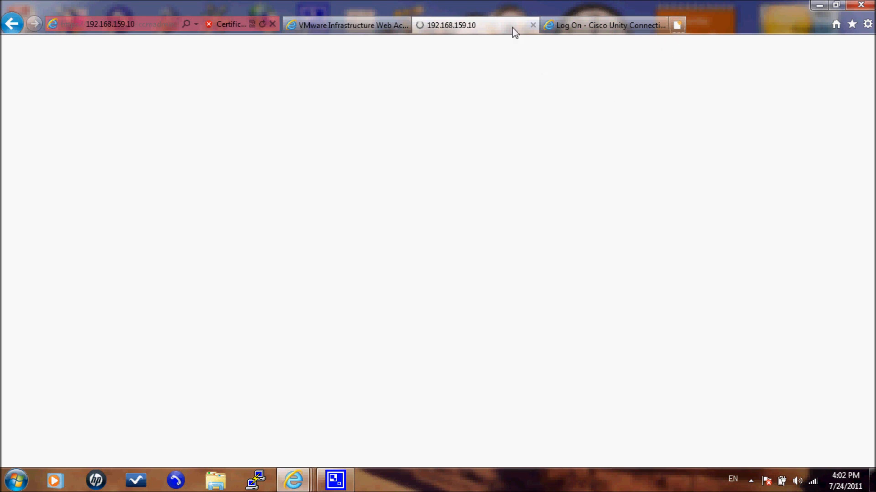
Step: Open the directory number of phone SEP005056C00001 and examine its call forward and call pickup settings
key(alt+d)
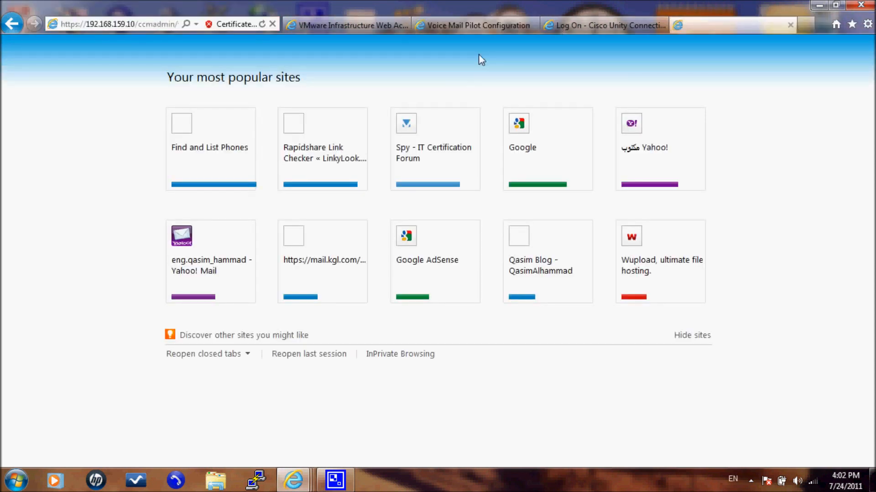
click(478, 27)
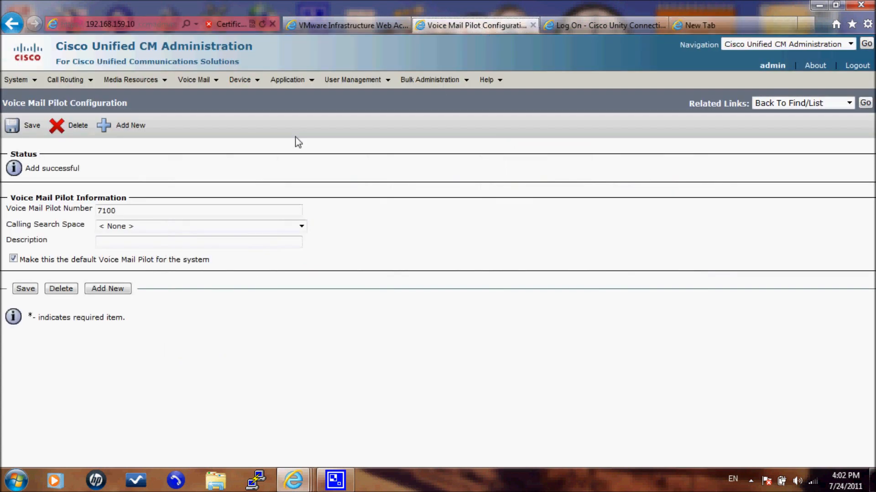
mouse_move(239, 84)
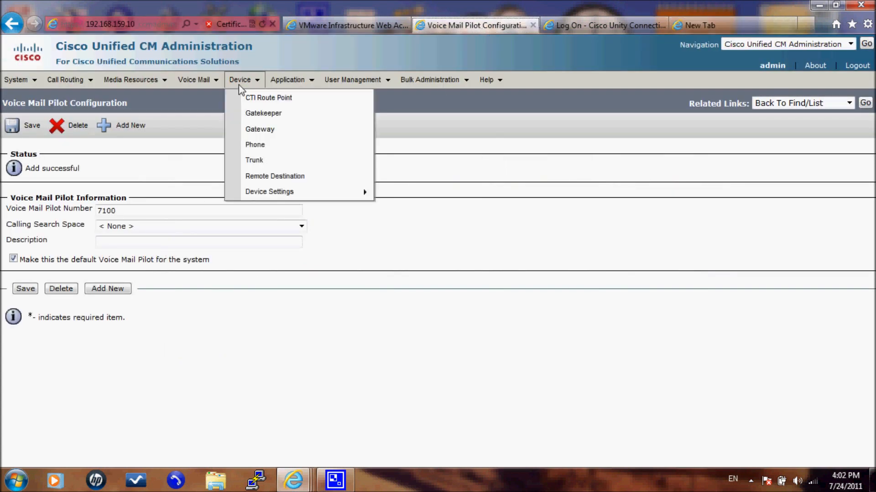
click(246, 150)
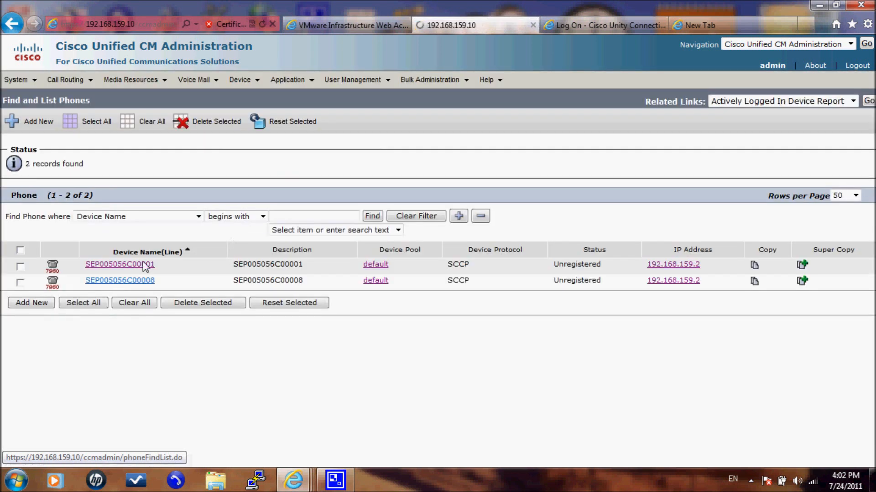
click(142, 264)
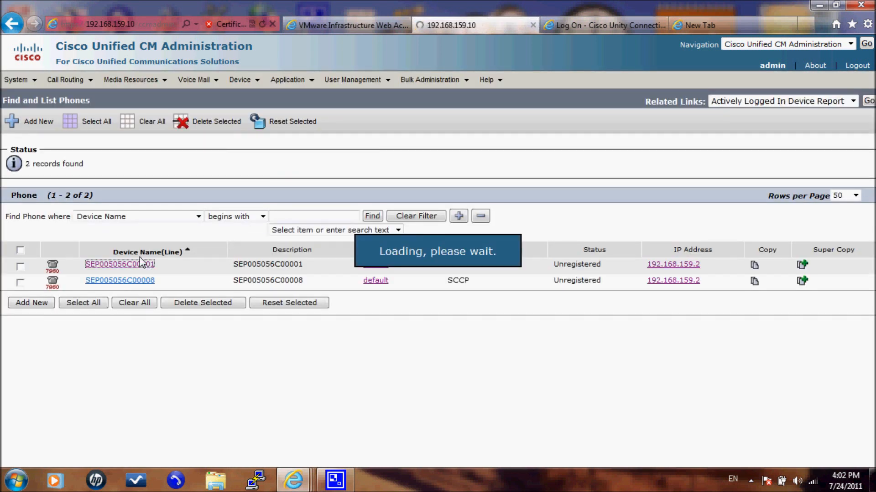
click(697, 25)
click(789, 25)
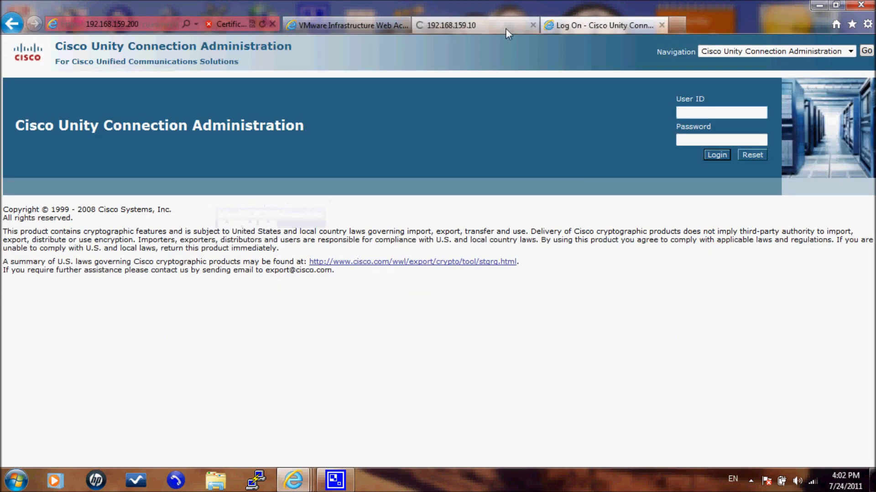
click(491, 27)
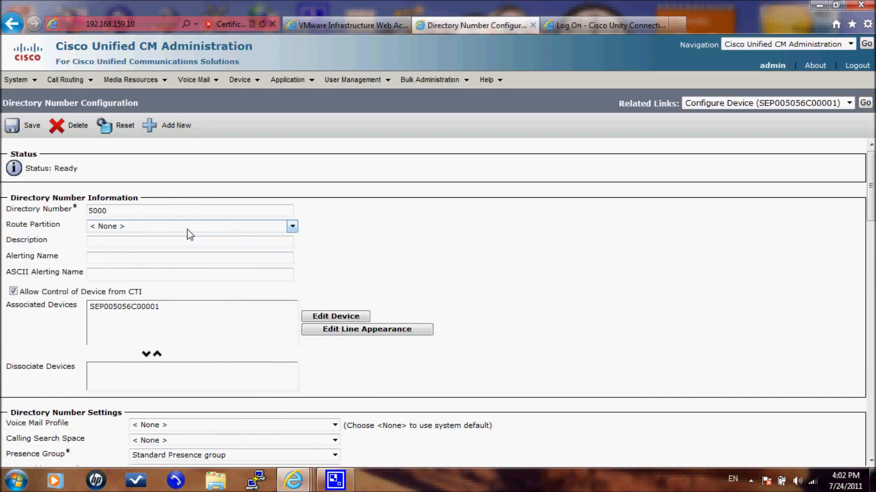
scroll(185, 229, down, 3)
scroll(182, 256, down, 5)
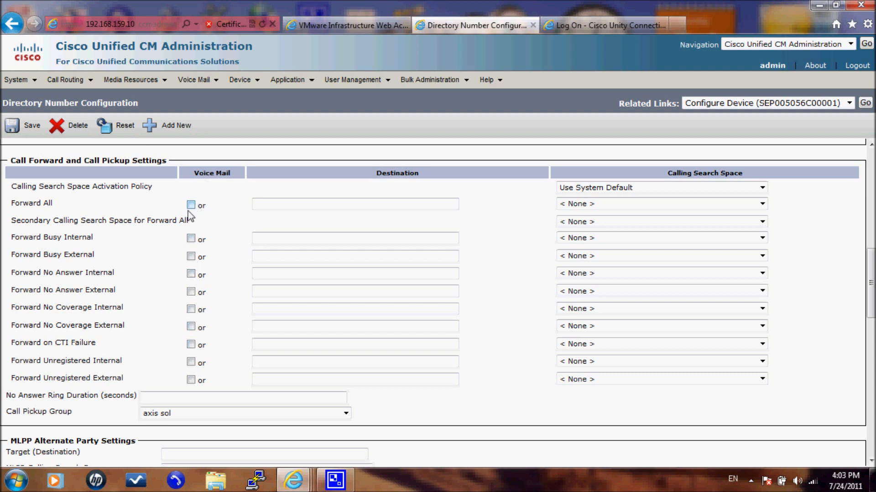
Step: Try out the Forward All setting of directory number 5000 with destination 7100 and with the voice mail option
mouse_move(182, 82)
click(290, 205)
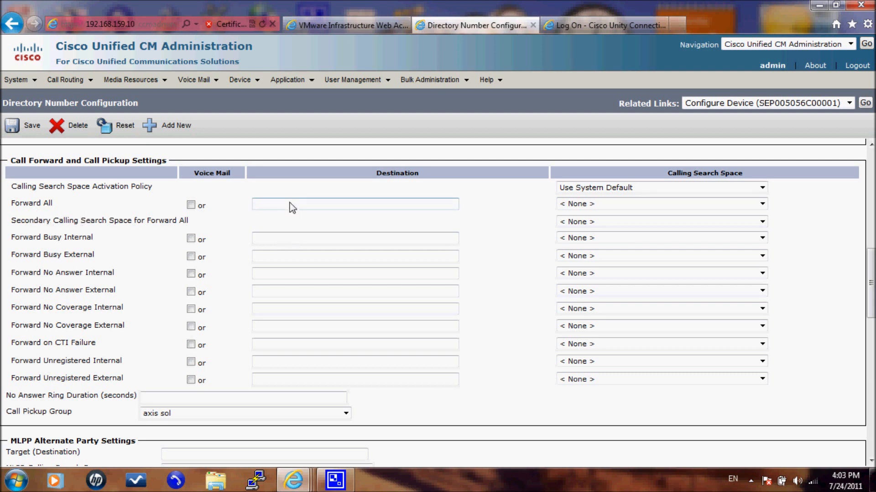
text(7100)
click(292, 230)
click(191, 205)
double_click(265, 206)
key(Home)
drag(279, 209, 249, 210)
Step: Start a new voice mail profile and try to save it under the name For Forwarding
click(212, 156)
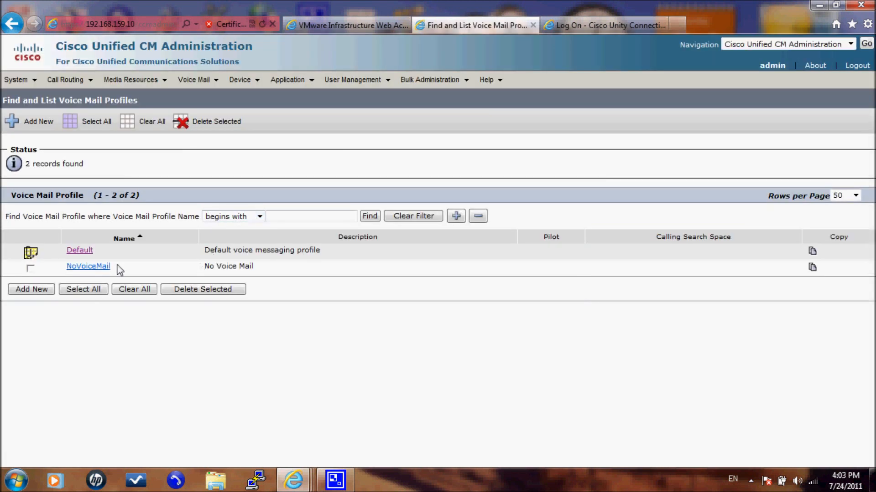
click(39, 291)
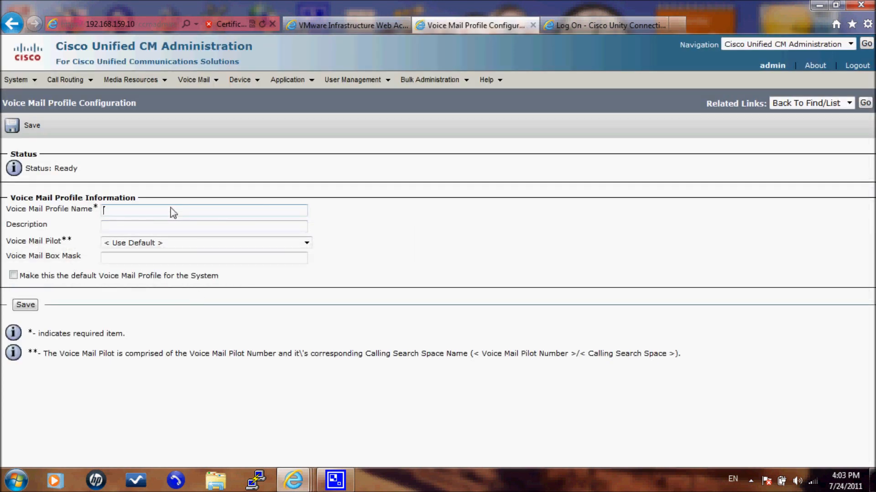
text(For Forwarding)
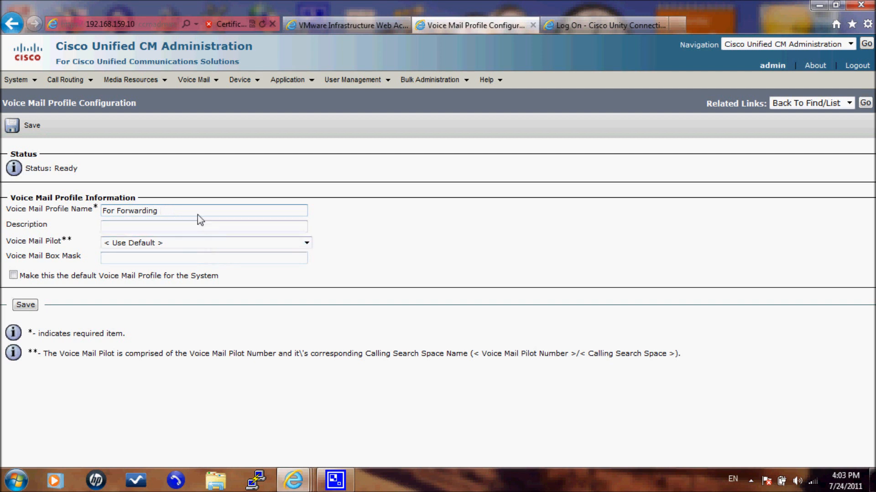
drag(193, 212, 74, 215)
click(122, 243)
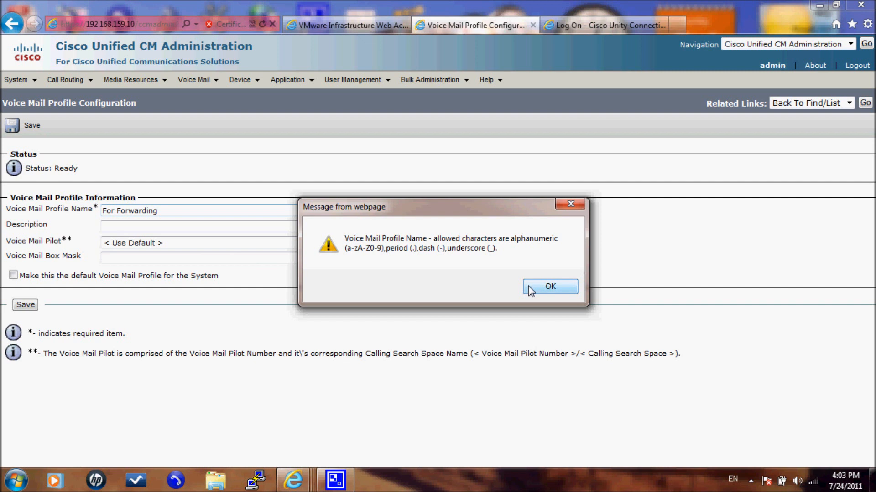
click(528, 286)
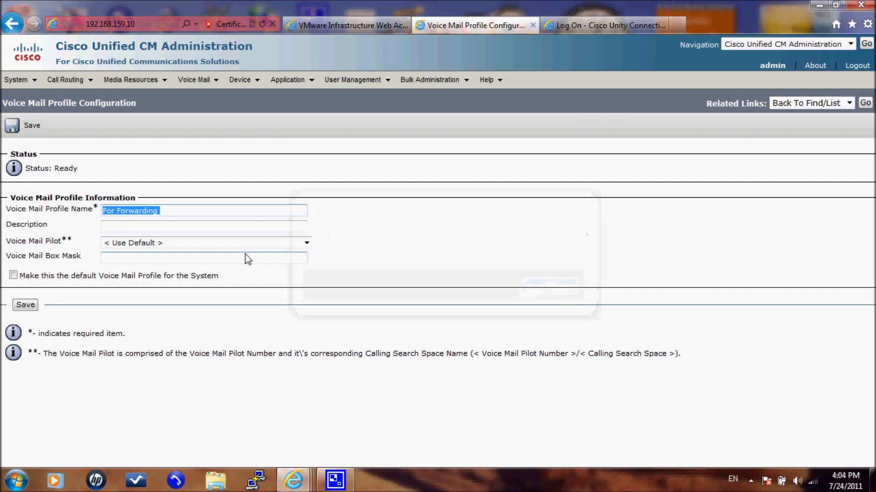
Step: Name the profile VM, assign voice mail pilot 7100/< None >, make it the system's default profile and save it
click(166, 219)
drag(160, 214, 64, 206)
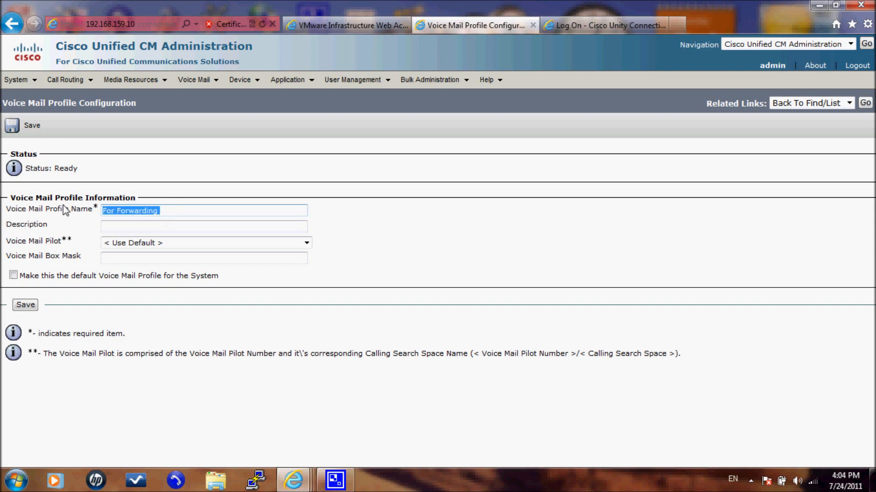
text(VM)
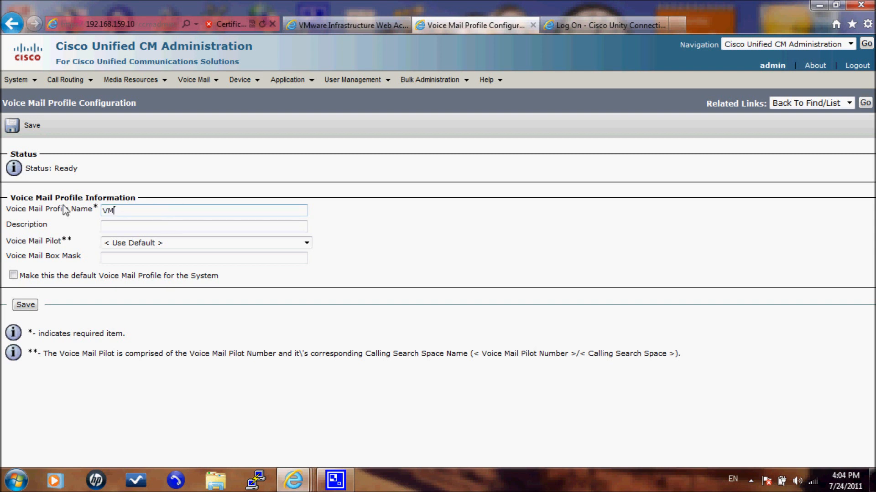
click(147, 226)
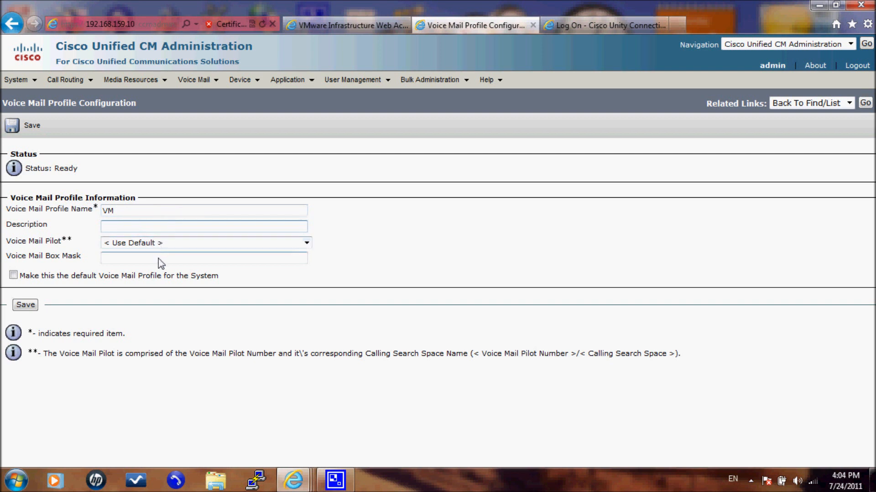
click(152, 242)
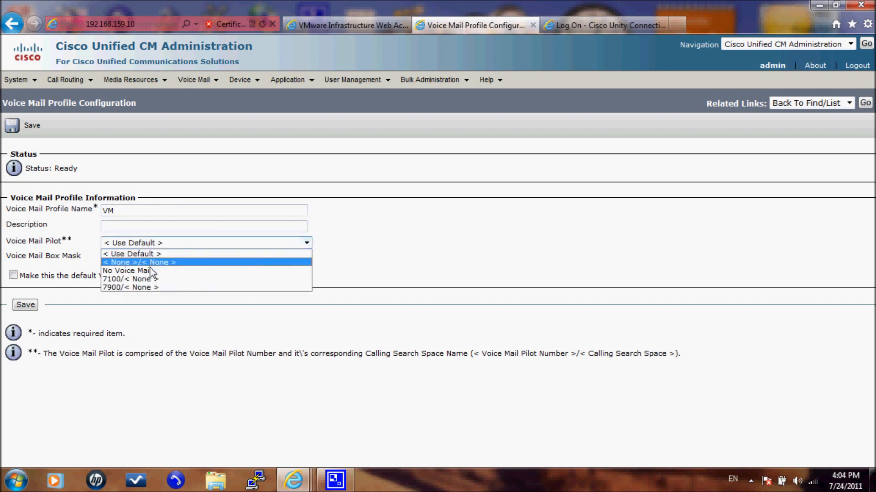
click(119, 279)
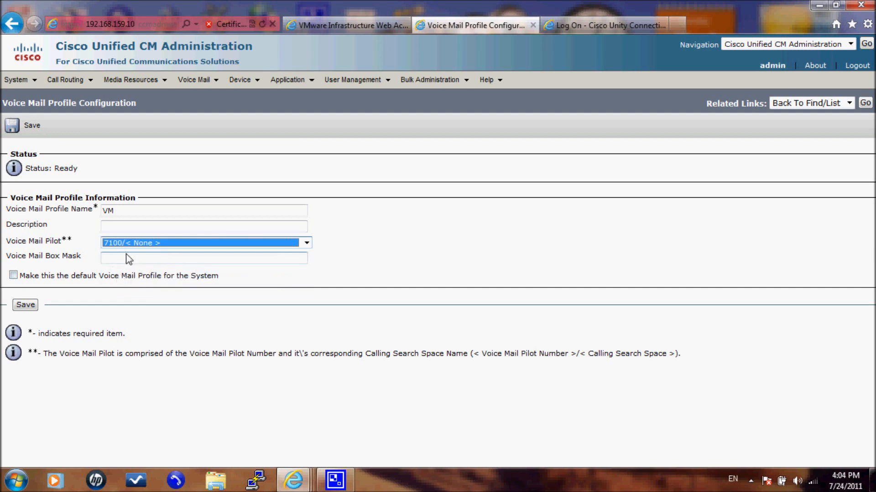
click(19, 277)
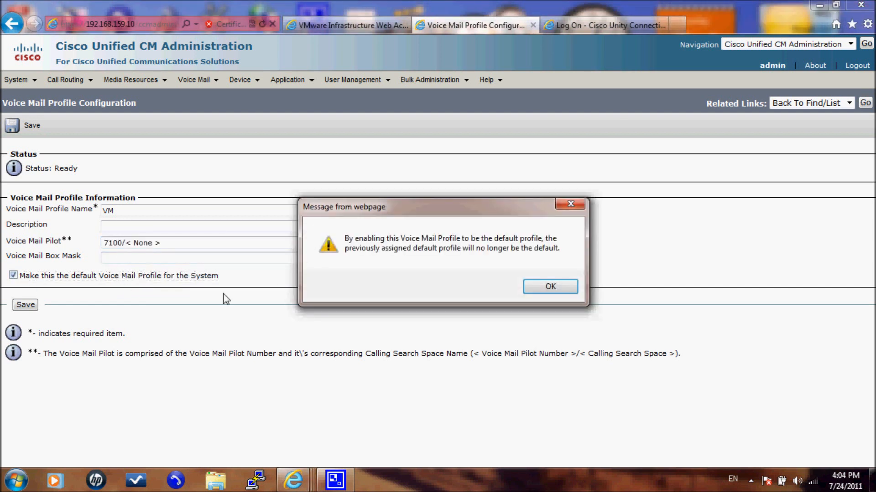
click(530, 285)
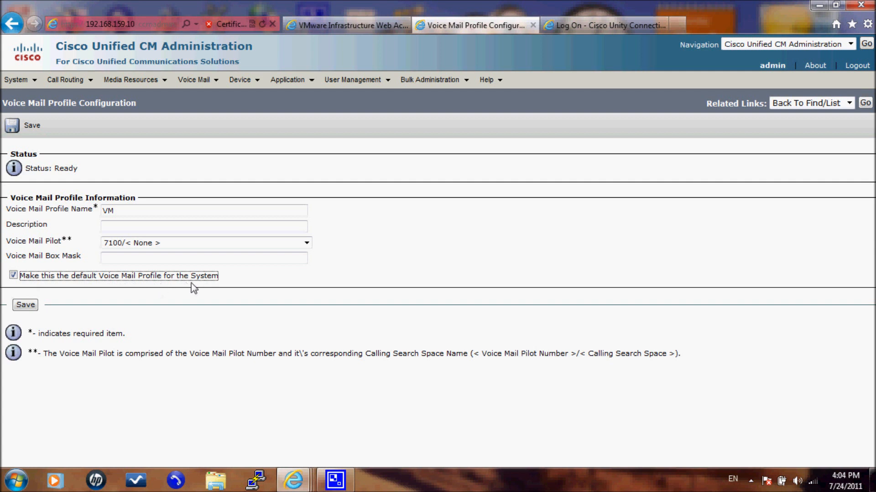
click(26, 305)
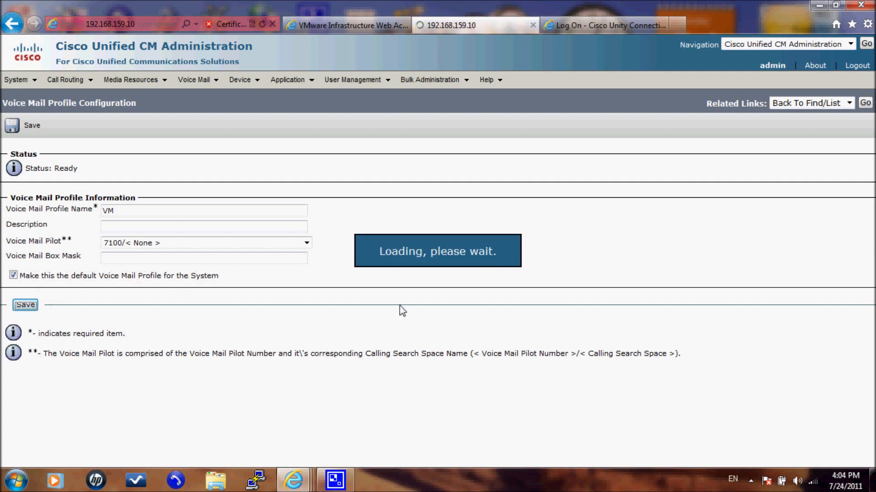